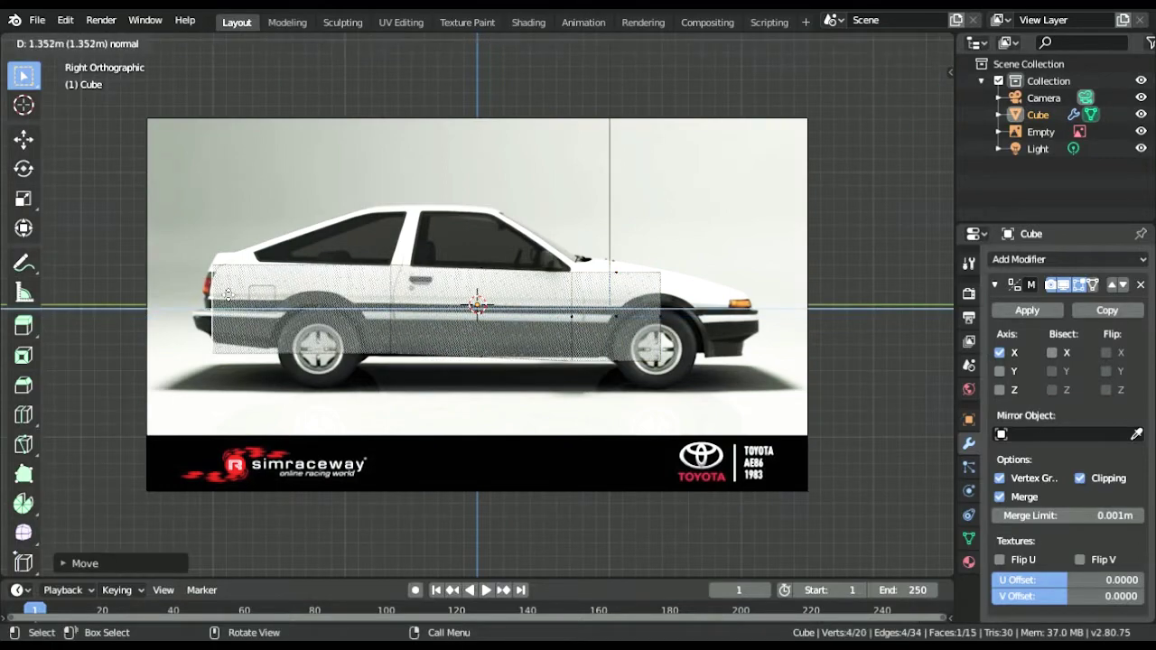
- Stretch the box mesh along the side of the reference car in Right Ortho view
{"action": "left_click", "coordinate": [306, 298]}
{"action": "key", "text": "g"}
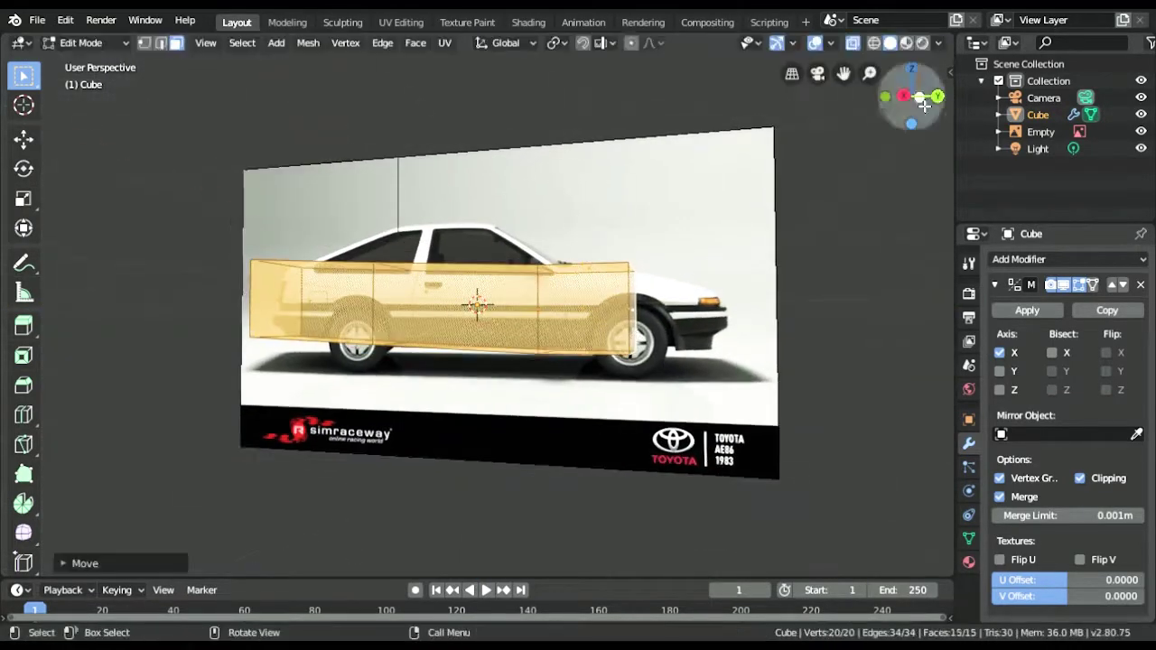
{"action": "key", "text": "KP_3"}
{"action": "left_click", "coordinate": [297, 301]}
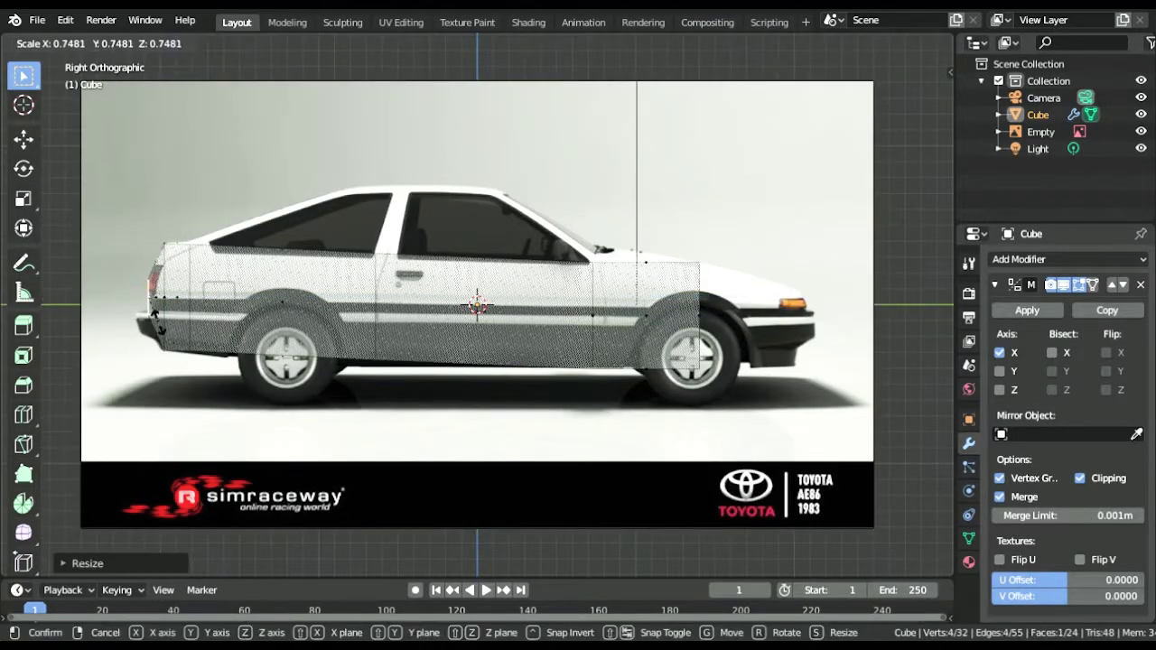
{"action": "left_click", "coordinate": [167, 326]}
- Scale the rear face down to taper the box toward the rear bumper
{"action": "left_click_drag", "start_coordinate": [911, 96], "coordinate": [899, 99]}
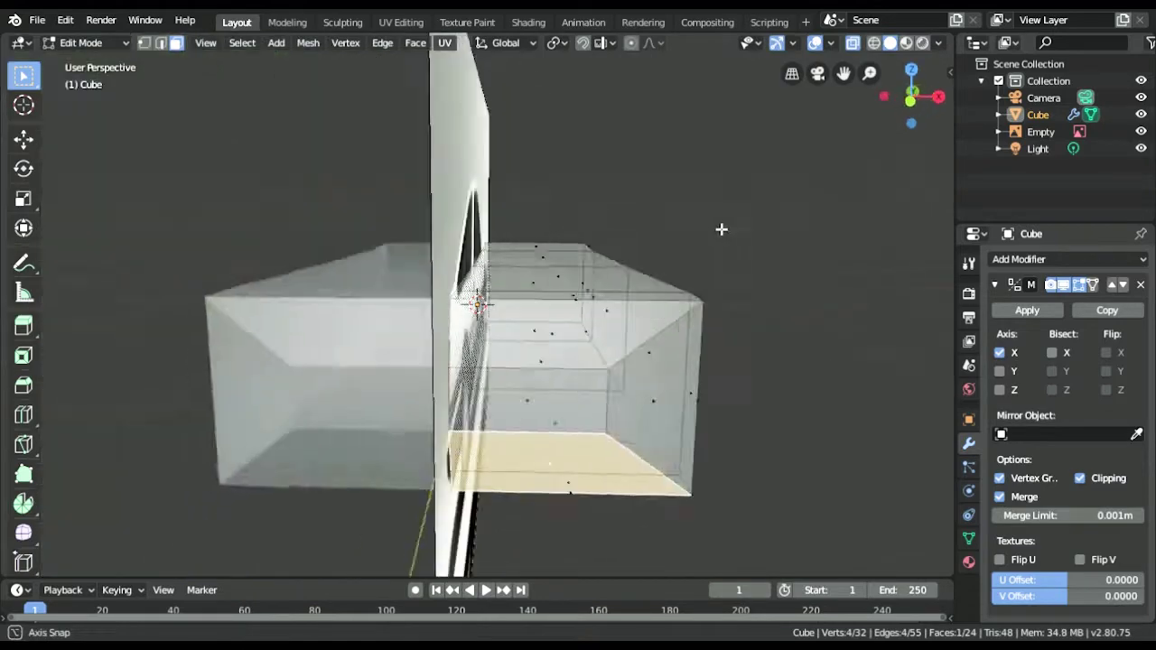
{"action": "middle_click_drag", "start_coordinate": [200, 335], "coordinate": [689, 211]}
{"action": "key", "text": "KP_3"}
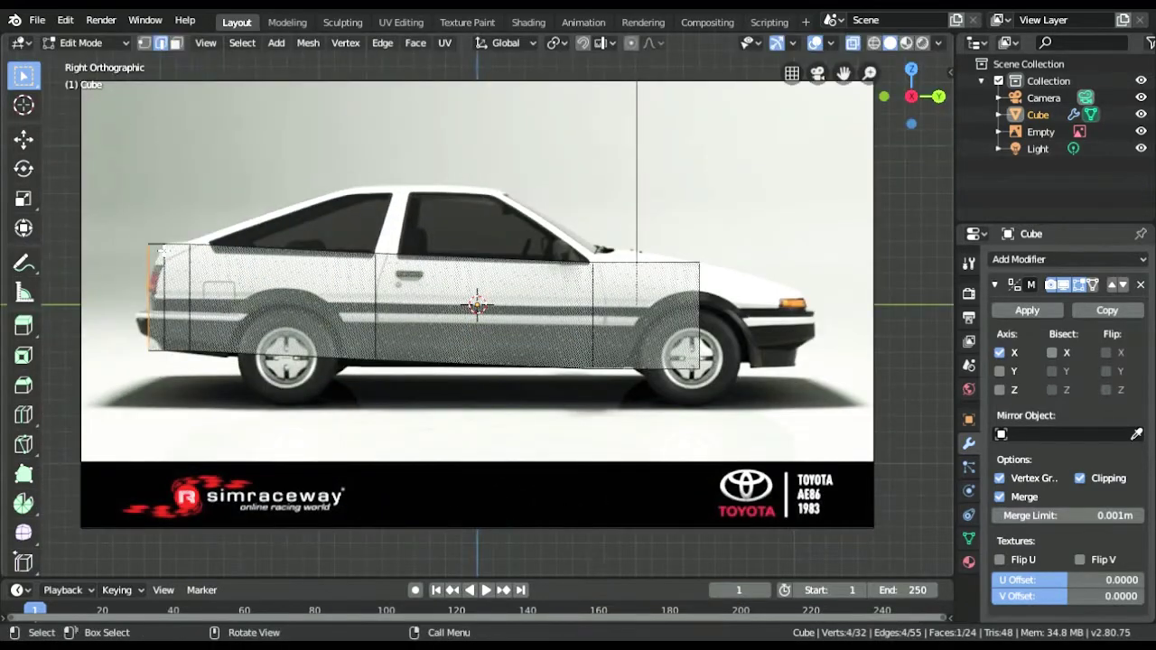
{"action": "left_click", "coordinate": [167, 298]}
{"action": "key", "text": "s"}
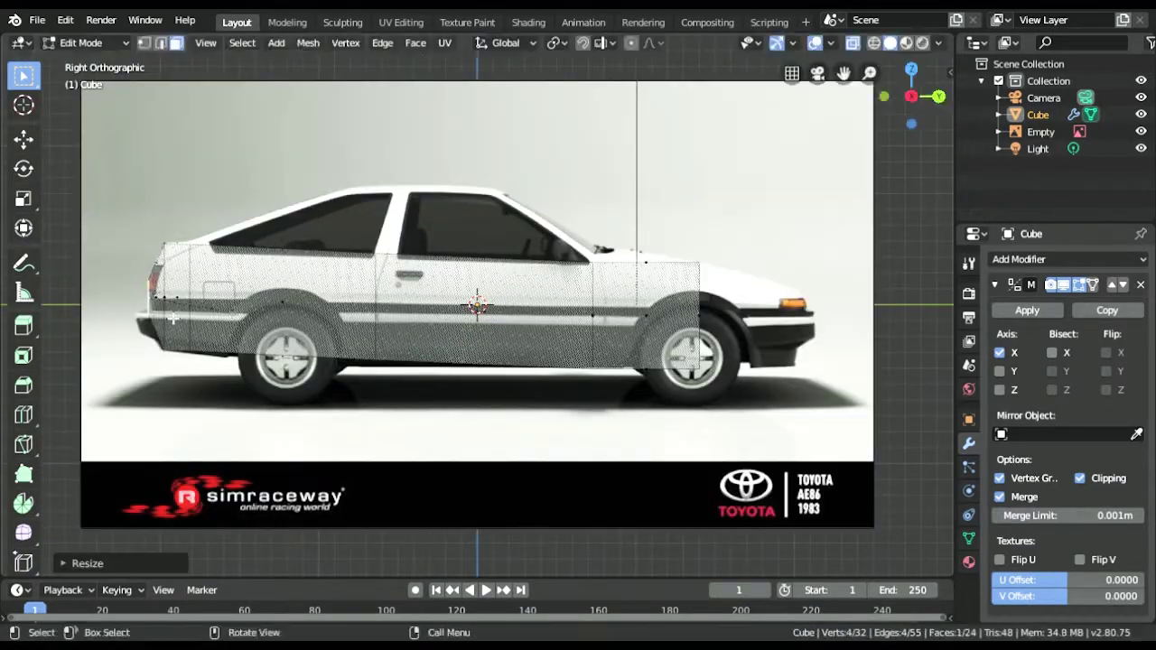
{"action": "key", "text": "KP_1"}
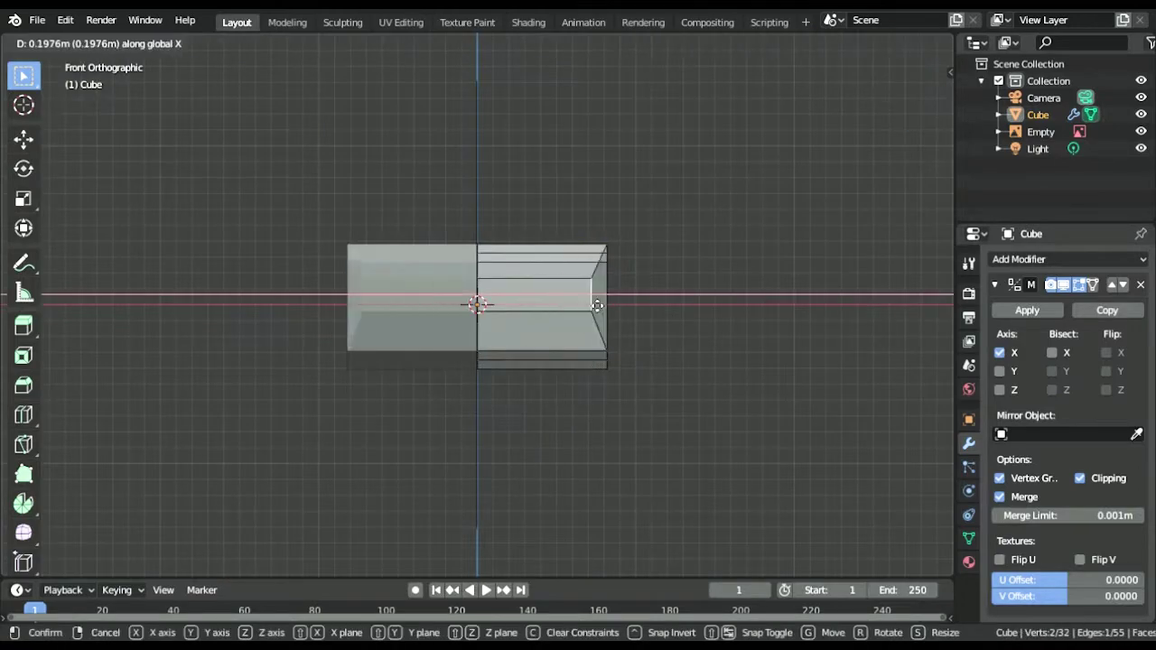
{"action": "left_click", "coordinate": [612, 305]}
{"action": "mouse_move", "coordinate": [611, 305]}
{"action": "middle_mouse_down"}
{"action": "mouse_move", "coordinate": [542, 271]}
{"action": "mouse_move", "coordinate": [934, 99]}
{"action": "middle_mouse_up"}
- Extrude the body forward twice toward the front bumper
{"action": "key", "text": "KP_3"}
{"action": "key", "text": "e"}
{"action": "left_click", "coordinate": [506, 298]}
{"action": "key", "text": "KP_3"}
{"action": "key", "text": "e"}
{"action": "left_click", "coordinate": [505, 298]}
{"action": "mouse_move", "coordinate": [505, 298]}
{"action": "middle_mouse_down"}
{"action": "mouse_move", "coordinate": [123, 325]}
{"action": "mouse_move", "coordinate": [229, 135]}
{"action": "middle_mouse_up"}
{"action": "scroll", "coordinate": [229, 135], "scroll_direction": "up", "scroll_amount": 2}
- Add a new edge loop along the body with a loop cut
{"action": "key", "text": "ctrl+r"}
{"action": "key", "text": "KP_3"}
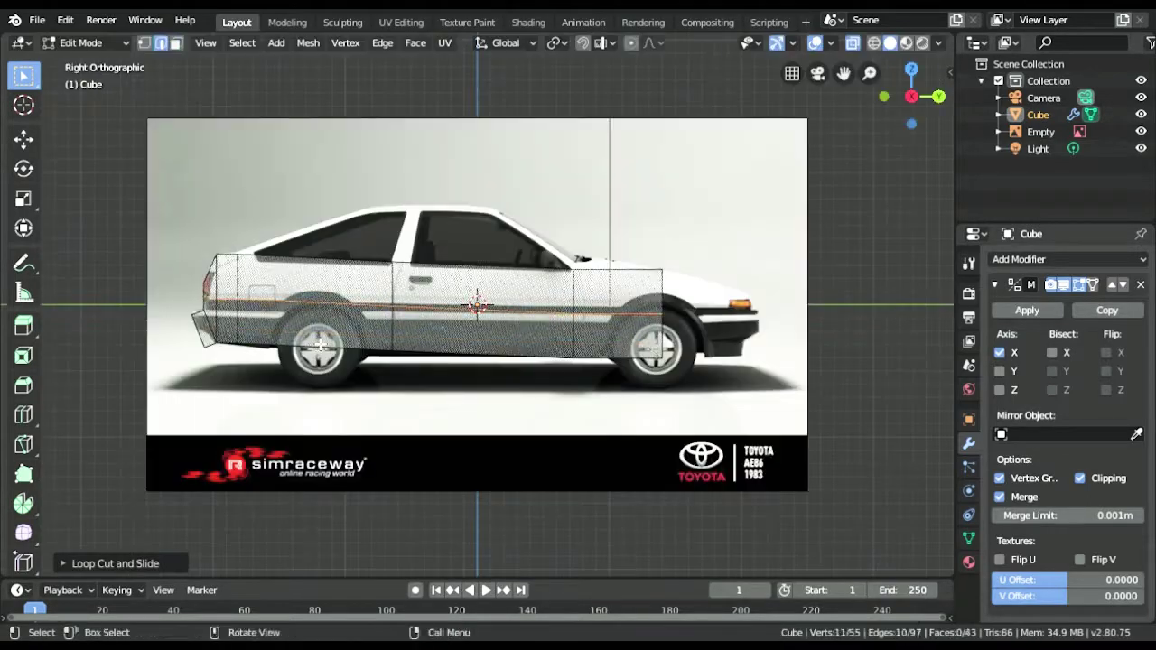
{"action": "mouse_move", "coordinate": [578, 307]}
{"action": "middle_mouse_down"}
{"action": "mouse_move", "coordinate": [154, 297]}
{"action": "mouse_move", "coordinate": [120, 273]}
{"action": "middle_mouse_up"}
{"action": "left_click", "coordinate": [451, 310]}
- Move vertices to the hood line and extrude the front face toward the nose
{"action": "key", "text": "g"}
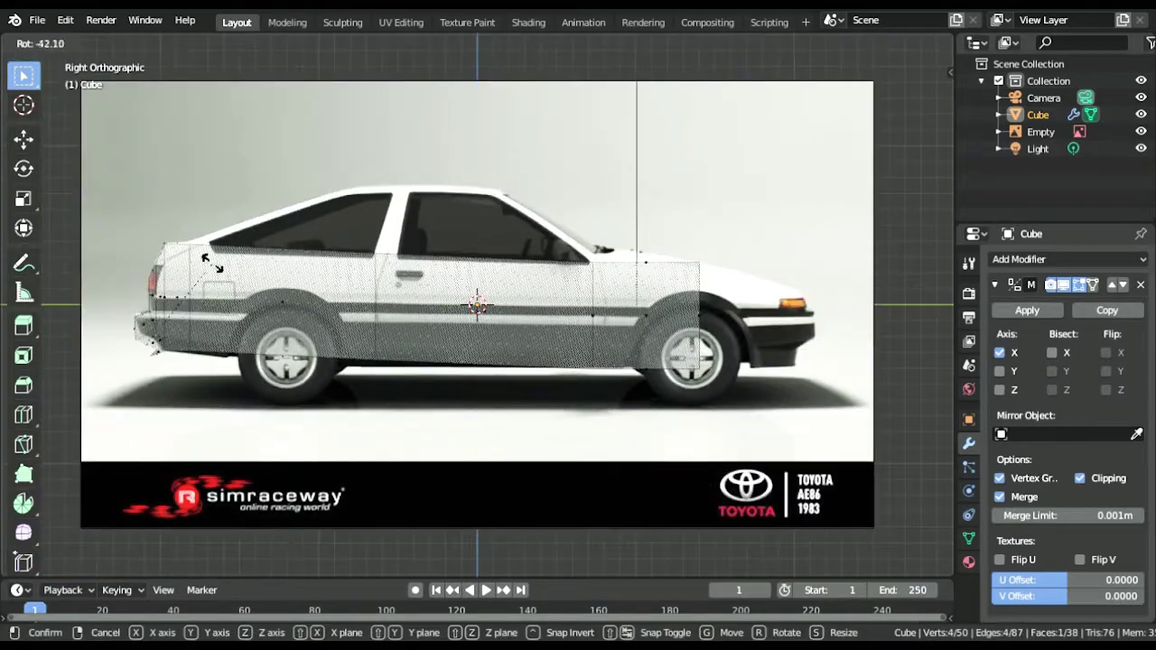
{"action": "left_click", "coordinate": [139, 332]}
{"action": "mouse_move", "coordinate": [139, 332]}
{"action": "middle_mouse_down"}
{"action": "mouse_move", "coordinate": [269, 335]}
{"action": "mouse_move", "coordinate": [578, 307]}
{"action": "mouse_move", "coordinate": [905, 150]}
{"action": "mouse_move", "coordinate": [849, 346]}
{"action": "middle_mouse_up"}
{"action": "key", "text": "e"}
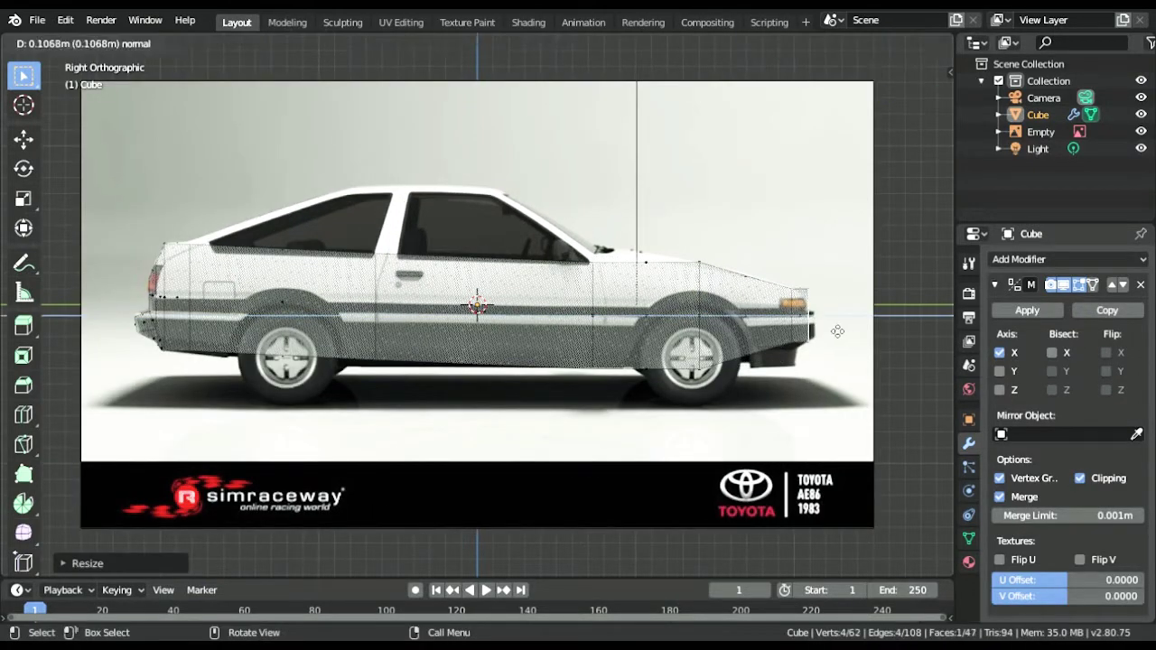
{"action": "mouse_move", "coordinate": [810, 334]}
{"action": "middle_mouse_down"}
{"action": "mouse_move", "coordinate": [389, 306]}
{"action": "mouse_move", "coordinate": [586, 319]}
{"action": "middle_mouse_up"}
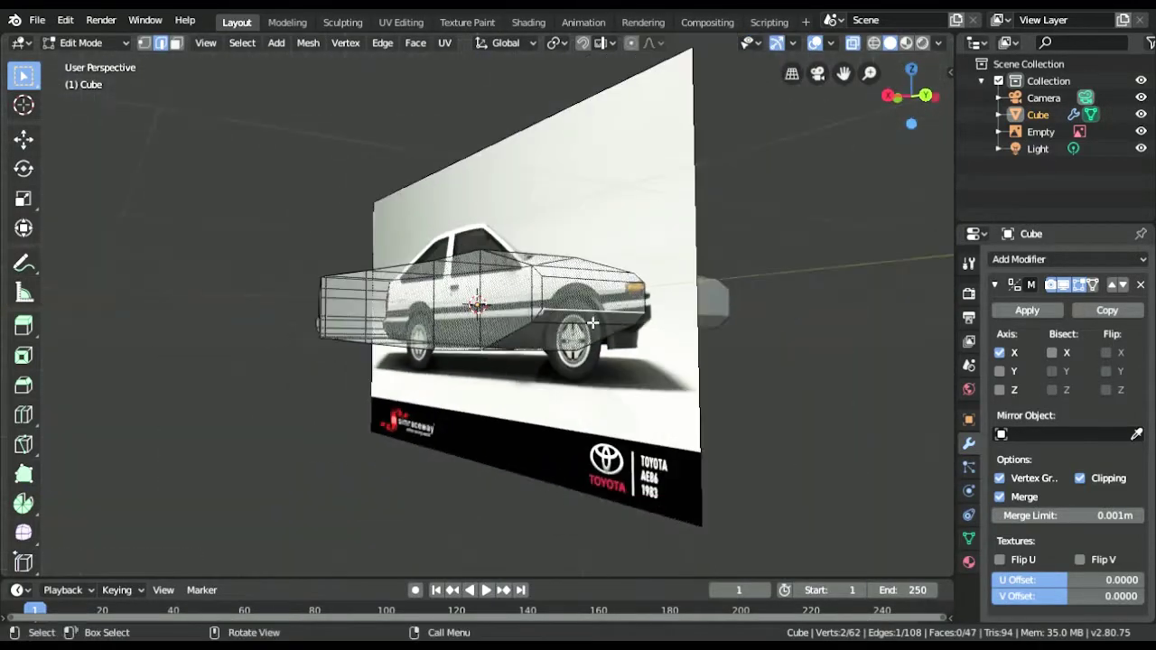
- Extrude the front section forward along the car
{"action": "key", "text": "e"}
{"action": "left_click", "coordinate": [839, 181]}
{"action": "key", "text": "g"}
{"action": "left_click", "coordinate": [703, 300]}
{"action": "left_click", "coordinate": [702, 300], "text": "ctrl"}
{"action": "mouse_move", "coordinate": [632, 307]}
{"action": "middle_mouse_down"}
{"action": "mouse_move", "coordinate": [702, 301]}
{"action": "mouse_move", "coordinate": [668, 388]}
{"action": "middle_mouse_up"}
- Extrude the front face and move it along Y to meet the bumper
{"action": "key", "text": "e"}
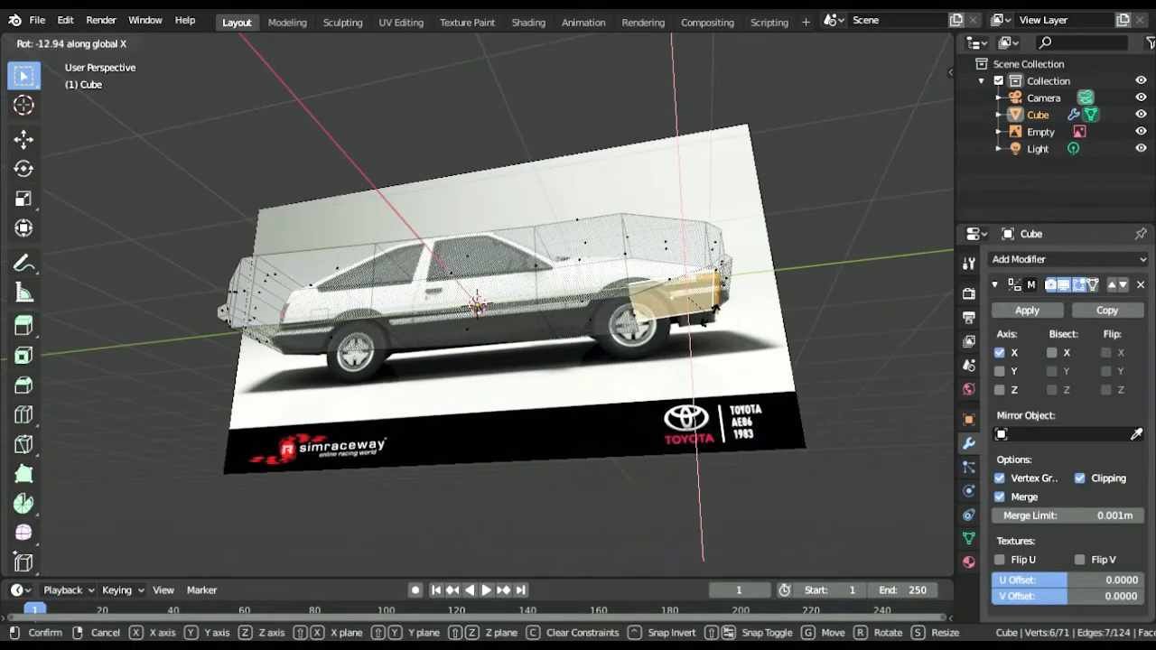
{"action": "key", "text": "g"}
{"action": "key", "text": "y"}
{"action": "mouse_move", "coordinate": [713, 321]}
{"action": "middle_mouse_down"}
{"action": "mouse_move", "coordinate": [729, 316]}
{"action": "mouse_move", "coordinate": [542, 311]}
{"action": "middle_mouse_up"}
{"action": "left_click", "coordinate": [702, 299]}
{"action": "left_click", "coordinate": [688, 303]}
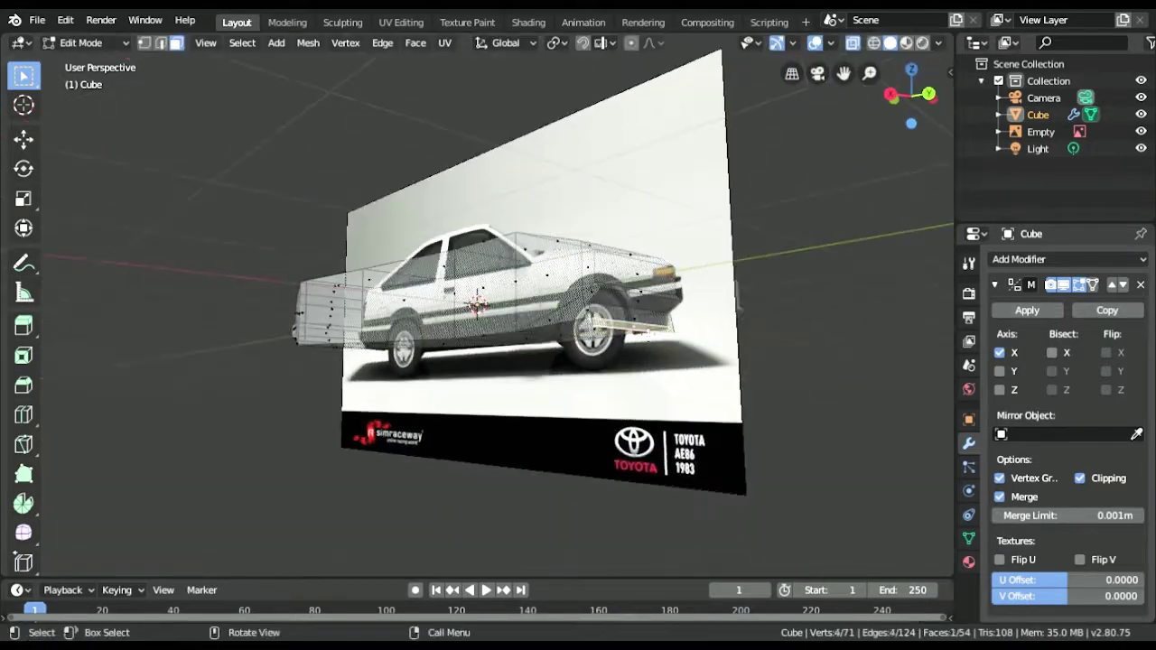
{"action": "key", "text": "g"}
{"action": "left_click", "coordinate": [469, 316]}
{"action": "middle_click_drag", "start_coordinate": [470, 316], "coordinate": [436, 323]}
- Extrude a new hood section and angle it toward the windshield
{"action": "scroll", "coordinate": [437, 323], "scroll_direction": "down", "scroll_amount": 3}
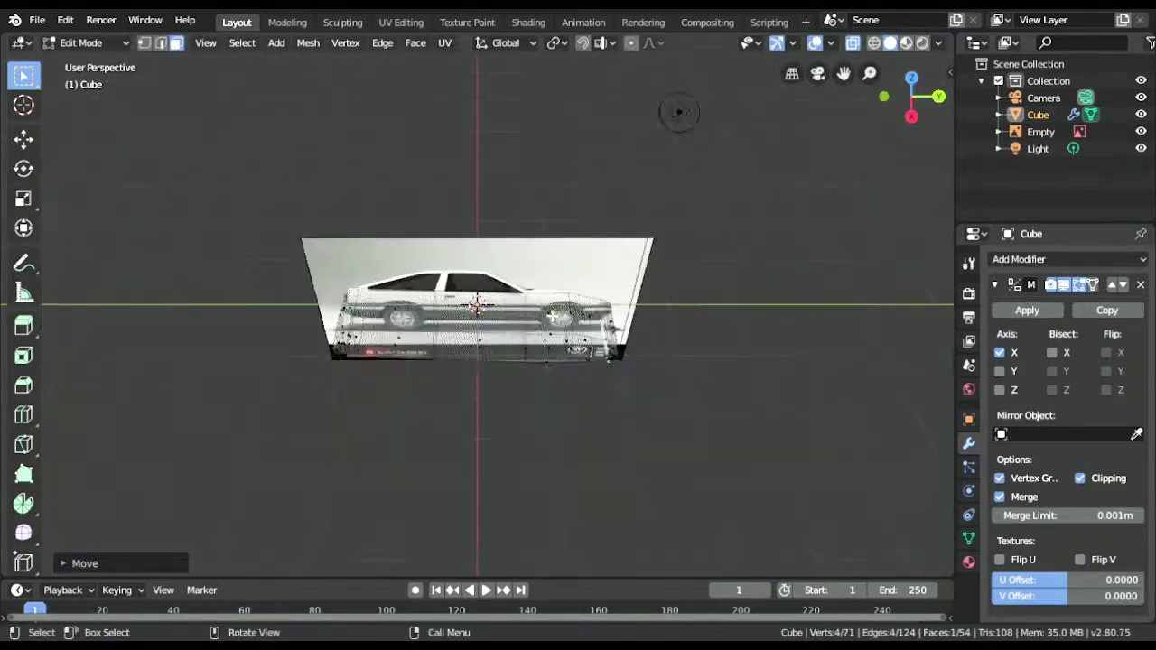
{"action": "scroll", "coordinate": [542, 271], "scroll_direction": "up", "scroll_amount": 3}
{"action": "key", "text": "KP_3"}
{"action": "key", "text": "e"}
{"action": "left_click", "coordinate": [659, 271]}
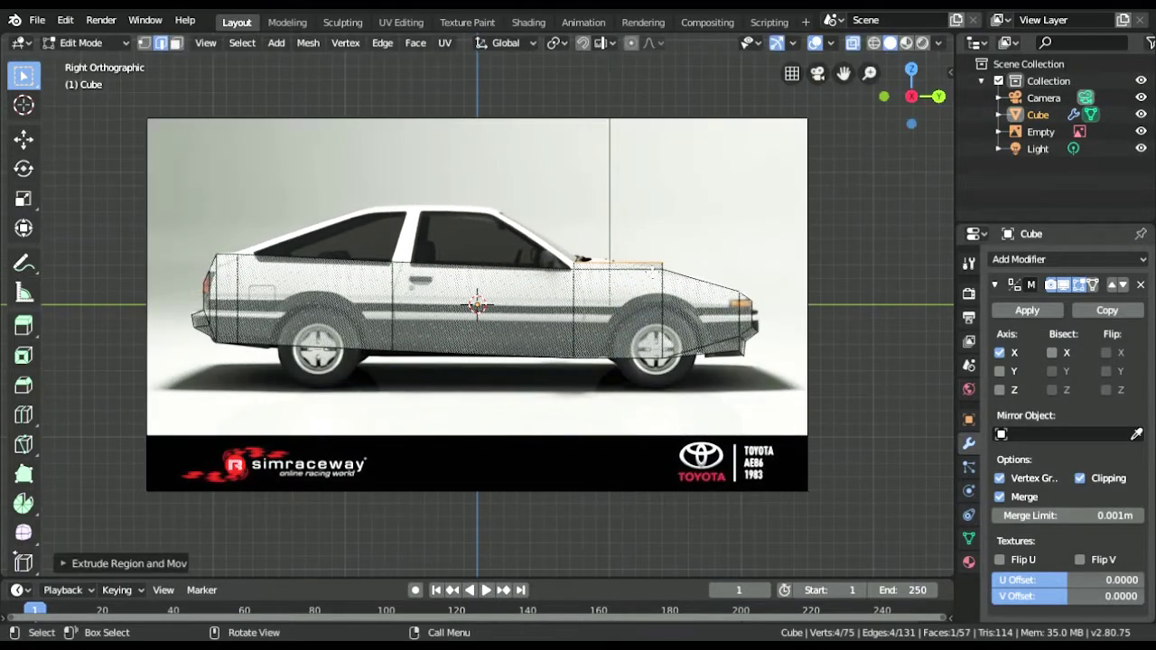
- Rotate the front piece around X to follow the hood slope
{"action": "right_click", "coordinate": [648, 277]}
{"action": "key", "text": "x"}
{"action": "key", "text": "Escape"}
{"action": "key", "text": "r"}
{"action": "key", "text": "x"}
{"action": "left_click", "coordinate": [650, 280]}
{"action": "middle_click_drag", "start_coordinate": [650, 280], "coordinate": [494, 305]}
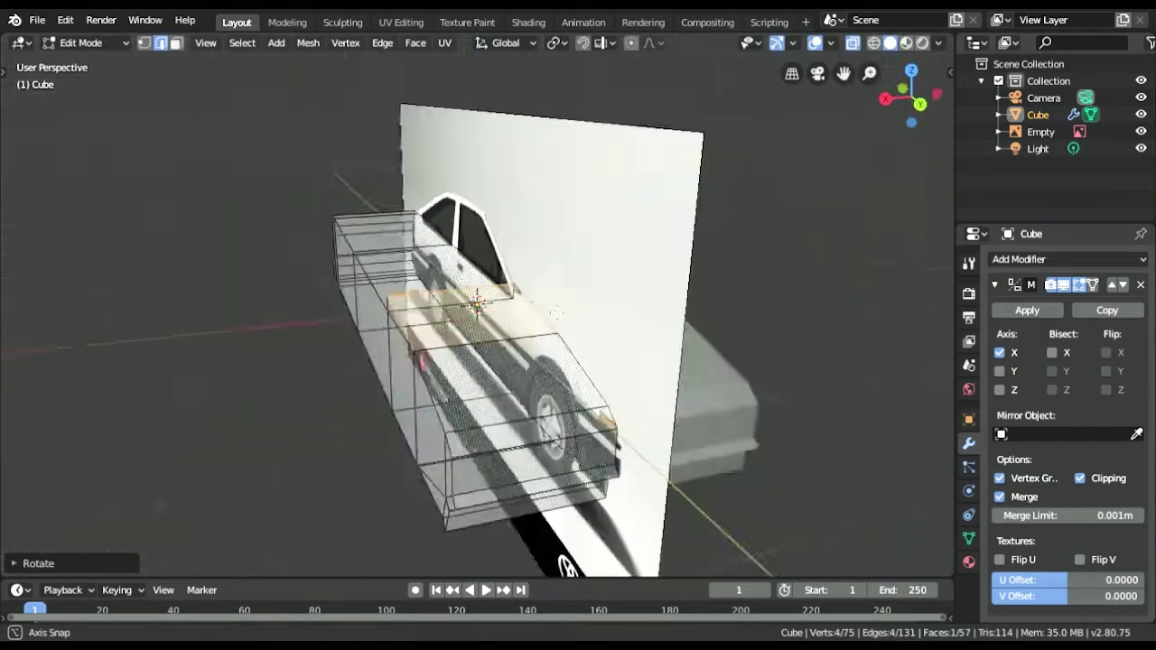
{"action": "key", "text": "KP_3"}
- Extrude the top faces upward and tilt them along the windscreen slope
{"action": "left_click", "coordinate": [499, 206], "text": "ctrl"}
{"action": "key", "text": "e"}
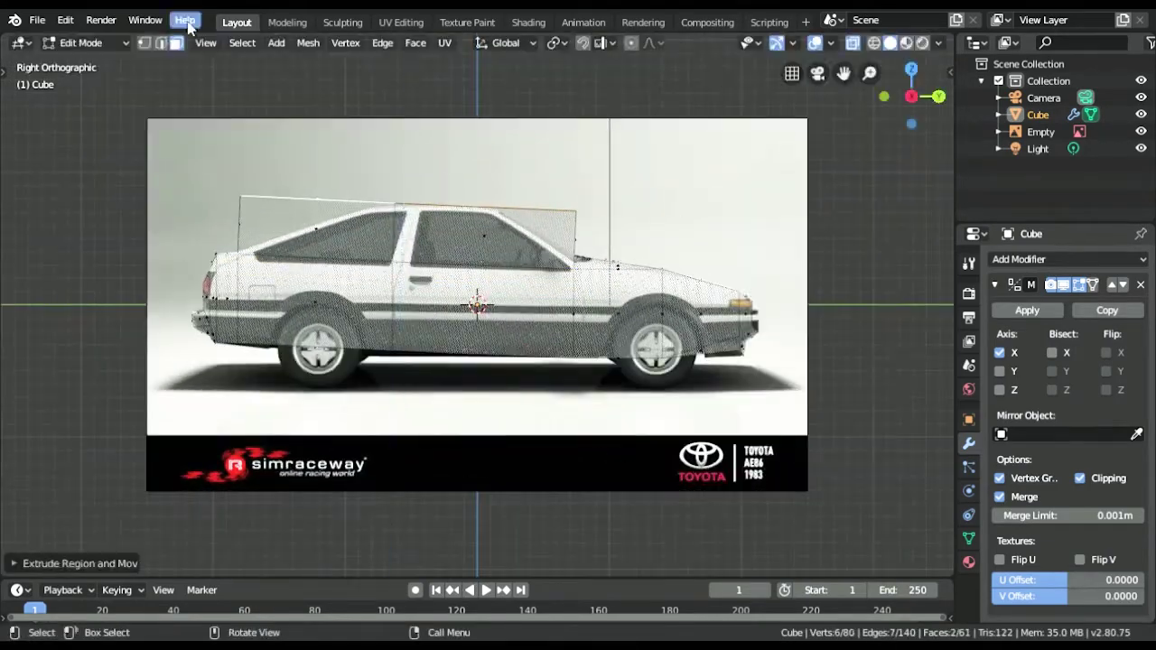
{"action": "left_click", "coordinate": [577, 226]}
{"action": "mouse_move", "coordinate": [578, 226]}
{"action": "middle_mouse_down"}
{"action": "mouse_move", "coordinate": [596, 207]}
{"action": "mouse_move", "coordinate": [458, 271]}
{"action": "mouse_move", "coordinate": [477, 270]}
{"action": "middle_mouse_up"}
{"action": "key", "text": "KP_3"}
{"action": "key", "text": "r"}
{"action": "key", "text": "g"}
{"action": "left_click", "coordinate": [575, 219]}
{"action": "key", "text": "KP_3"}
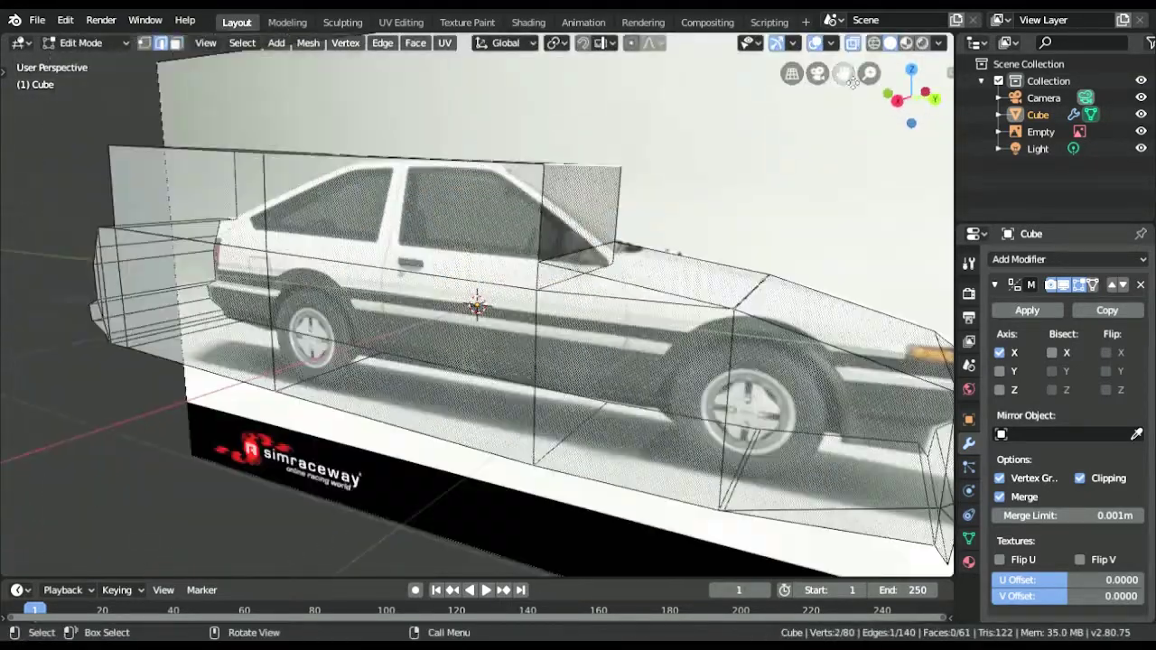
- Move the cabin faces up to the roof line
{"action": "key", "text": "KP_3"}
{"action": "key", "text": "g"}
{"action": "left_click", "coordinate": [538, 165]}
{"action": "mouse_move", "coordinate": [537, 165]}
{"action": "middle_mouse_down"}
{"action": "mouse_move", "coordinate": [559, 172]}
{"action": "mouse_move", "coordinate": [560, 135]}
{"action": "middle_mouse_up"}
{"action": "key", "text": "KP_3"}
- Extrude the roof face, angle it into the rear window and adjust the vertices
{"action": "key", "text": "e"}
{"action": "key", "text": "KP_3"}
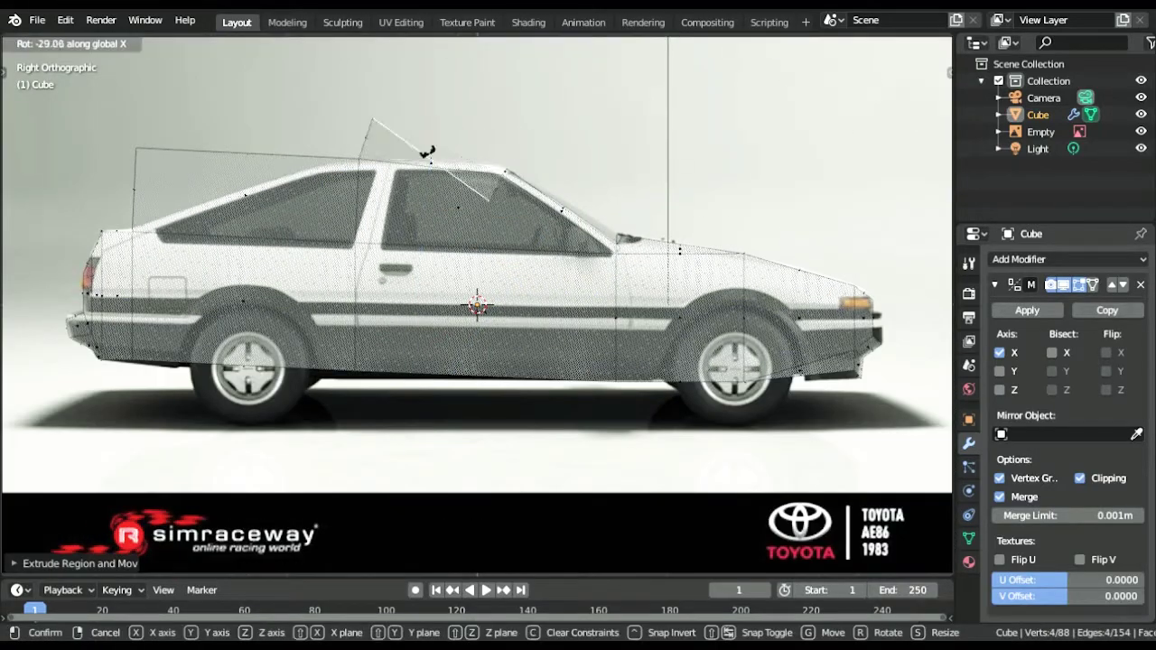
{"action": "left_click", "coordinate": [418, 139]}
{"action": "middle_click_drag", "start_coordinate": [417, 140], "coordinate": [294, 261]}
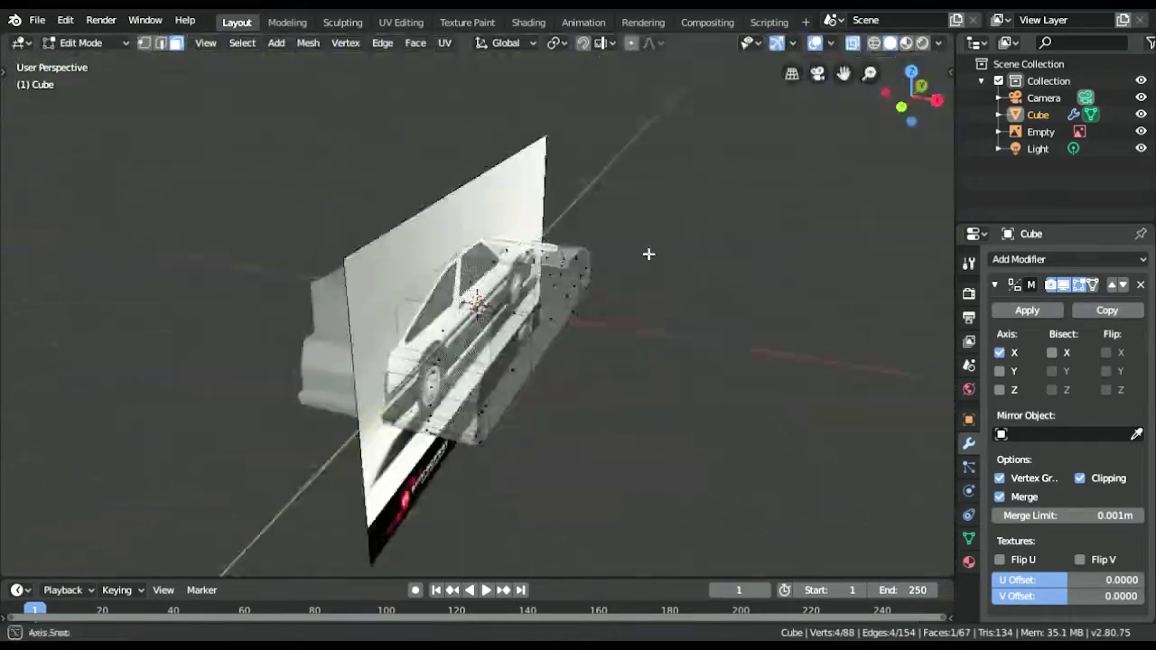
{"action": "key", "text": "KP_3"}
{"action": "key", "text": "g"}
{"action": "left_click", "coordinate": [472, 226]}
{"action": "middle_click_drag", "start_coordinate": [472, 226], "coordinate": [361, 235]}
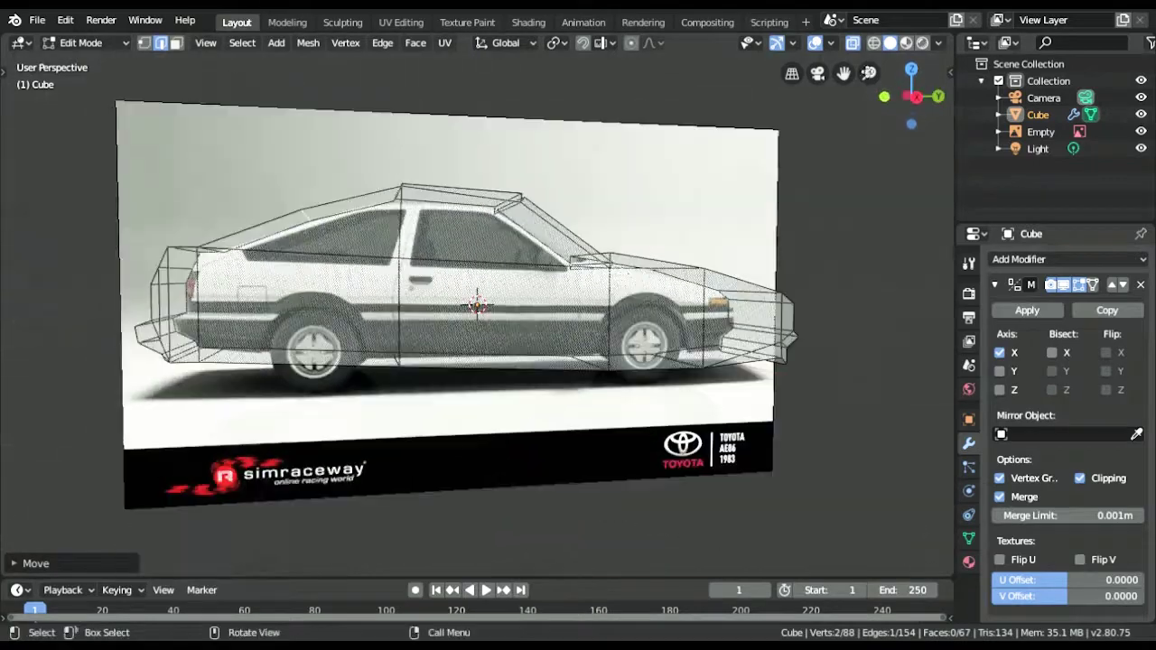
{"action": "key", "text": "KP_3"}
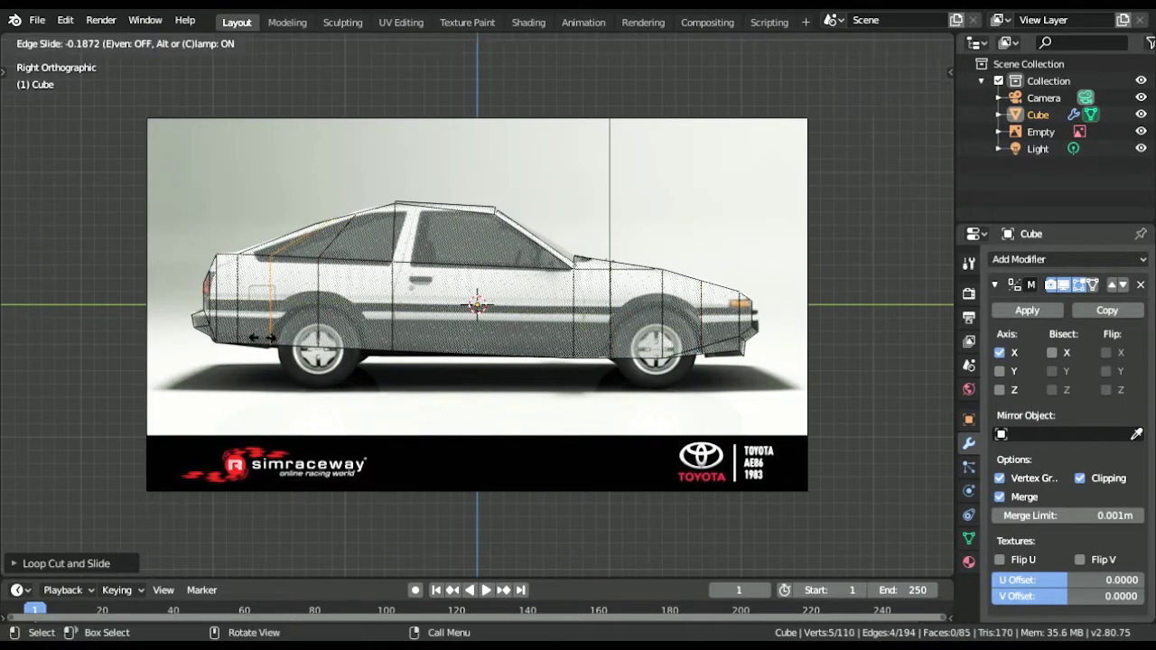
- Place the new edge loop and slide a vertex along its edge
{"action": "left_click", "coordinate": [334, 275]}
{"action": "scroll", "coordinate": [334, 276], "scroll_direction": "up", "scroll_amount": 4}
{"action": "key", "text": "alt+a"}
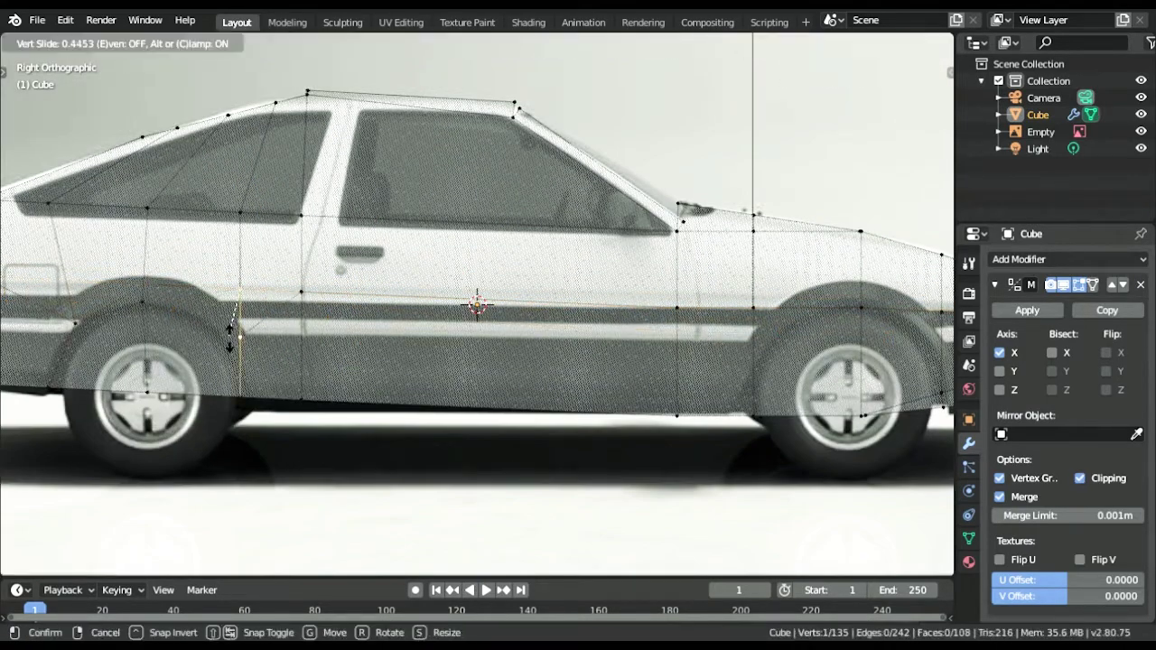
{"action": "left_click", "coordinate": [230, 336]}
{"action": "scroll", "coordinate": [230, 336], "scroll_direction": "down", "scroll_amount": 2}
- Move a vertex onto the front wheel arch of the reference
{"action": "mouse_move", "coordinate": [565, 328]}
{"action": "middle_mouse_down"}
{"action": "mouse_move", "coordinate": [583, 330]}
{"action": "mouse_move", "coordinate": [539, 356]}
{"action": "middle_mouse_up"}
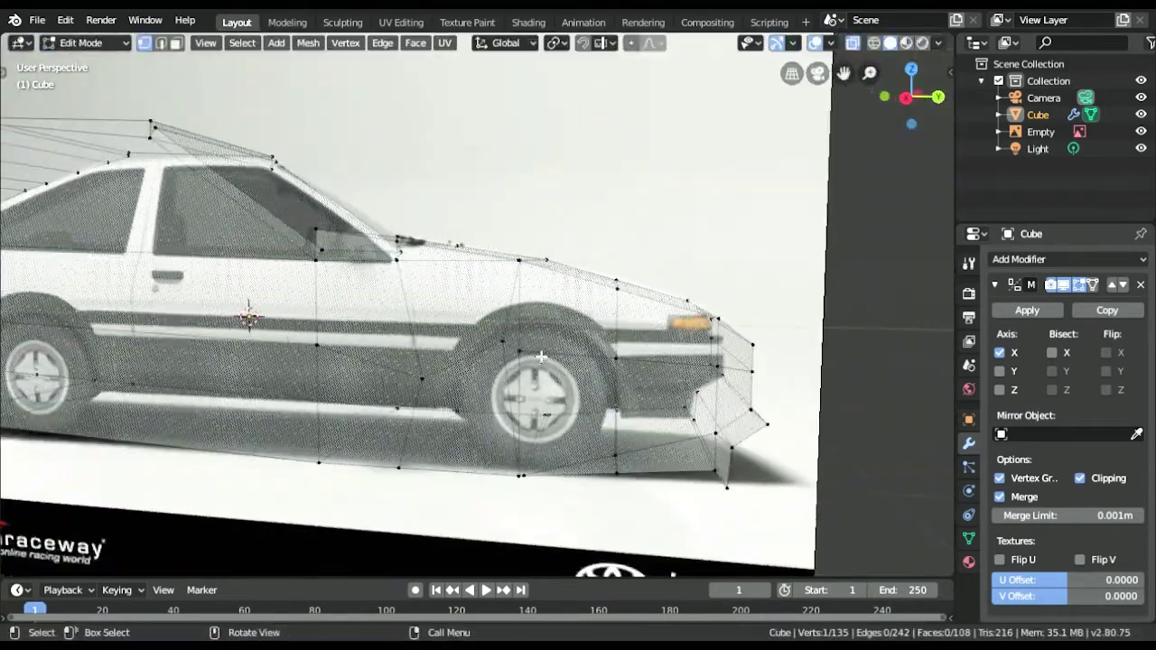
{"action": "key", "text": "KP_3"}
{"action": "key", "text": "g"}
{"action": "left_click", "coordinate": [590, 336]}
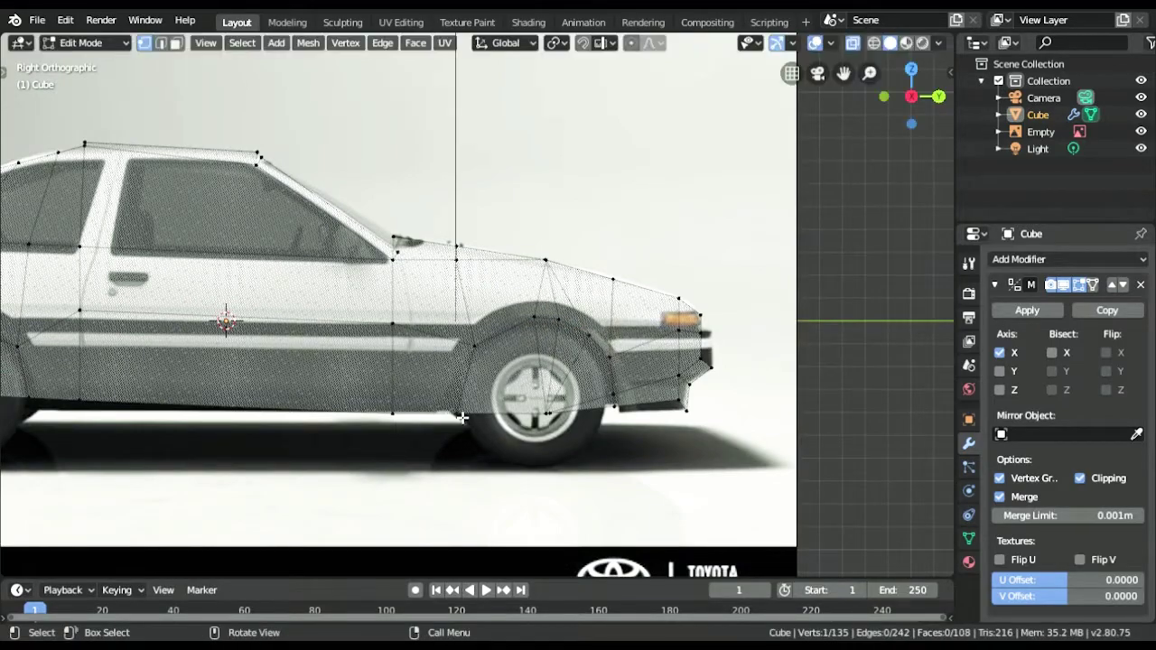
{"action": "scroll", "coordinate": [467, 420], "scroll_direction": "up", "scroll_amount": 2}
{"action": "mouse_move", "coordinate": [467, 420]}
{"action": "middle_mouse_down"}
{"action": "mouse_move", "coordinate": [629, 445]}
{"action": "mouse_move", "coordinate": [596, 382]}
{"action": "middle_mouse_up"}
- Circle-select the rear vertices of the body
{"action": "key", "text": "a"}
{"action": "key", "text": "g"}
{"action": "key", "text": "x"}
{"action": "key", "text": "Escape"}
{"action": "left_click_drag", "start_coordinate": [911, 95], "coordinate": [651, 393]}
{"action": "middle_click_drag", "start_coordinate": [651, 392], "coordinate": [451, 270]}
{"action": "key", "text": "alt+a"}
{"action": "key", "text": "c"}
{"action": "key", "text": "KP_3"}
{"action": "left_click", "coordinate": [292, 336]}
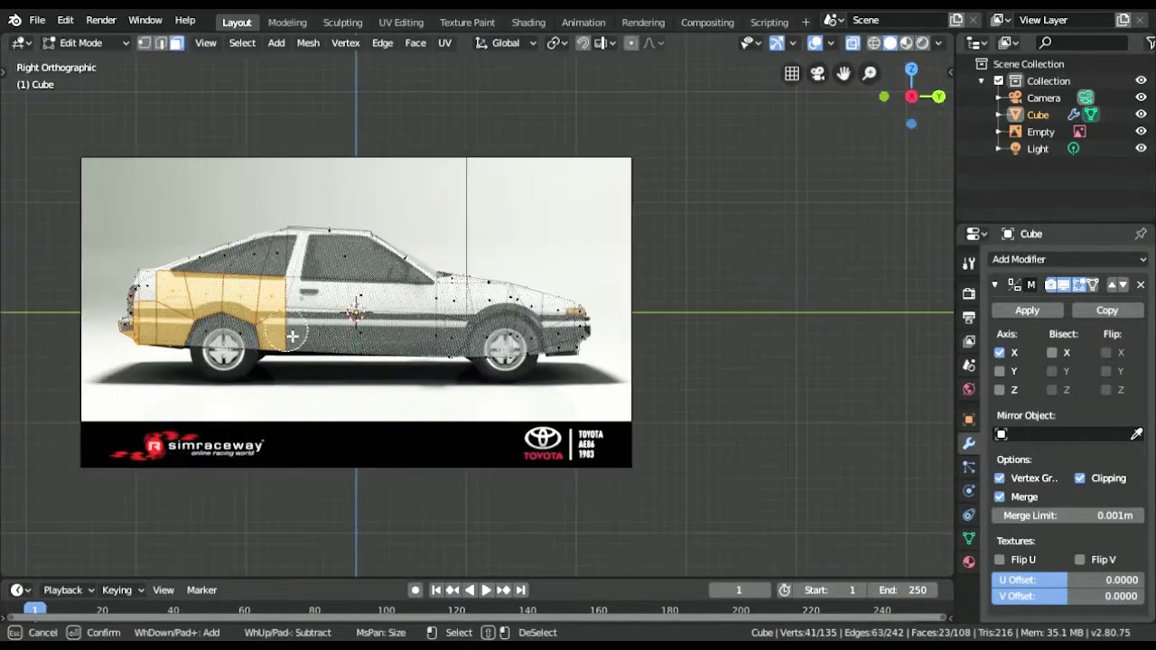
- In Top view, push the side vertices 0.4412 m outward along X
{"action": "key", "text": "Escape"}
{"action": "middle_click_drag", "start_coordinate": [140, 334], "coordinate": [475, 513]}
{"action": "key", "text": "KP_7"}
{"action": "key", "text": "KP_5"}
{"action": "left_click", "coordinate": [912, 91]}
{"action": "key", "text": "KP_7"}
{"action": "left_click_drag", "start_coordinate": [502, 526], "coordinate": [570, 353], "text": "ctrl"}
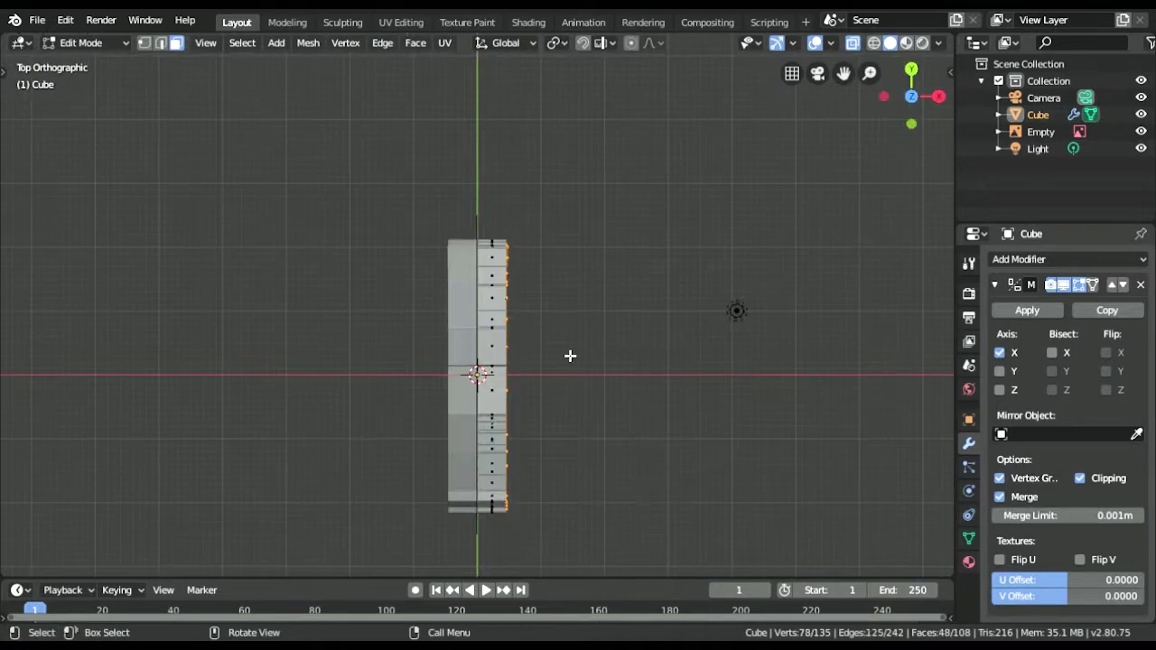
{"action": "key", "text": "g"}
{"action": "key", "text": "x"}
{"action": "left_click", "coordinate": [583, 353]}
{"action": "mouse_move", "coordinate": [583, 353]}
{"action": "middle_mouse_down"}
{"action": "mouse_move", "coordinate": [622, 230]}
{"action": "mouse_move", "coordinate": [492, 291]}
{"action": "middle_mouse_up"}
- Turn off X-ray, deselect all and switch the viewport to Solid shading
{"action": "key", "text": "g"}
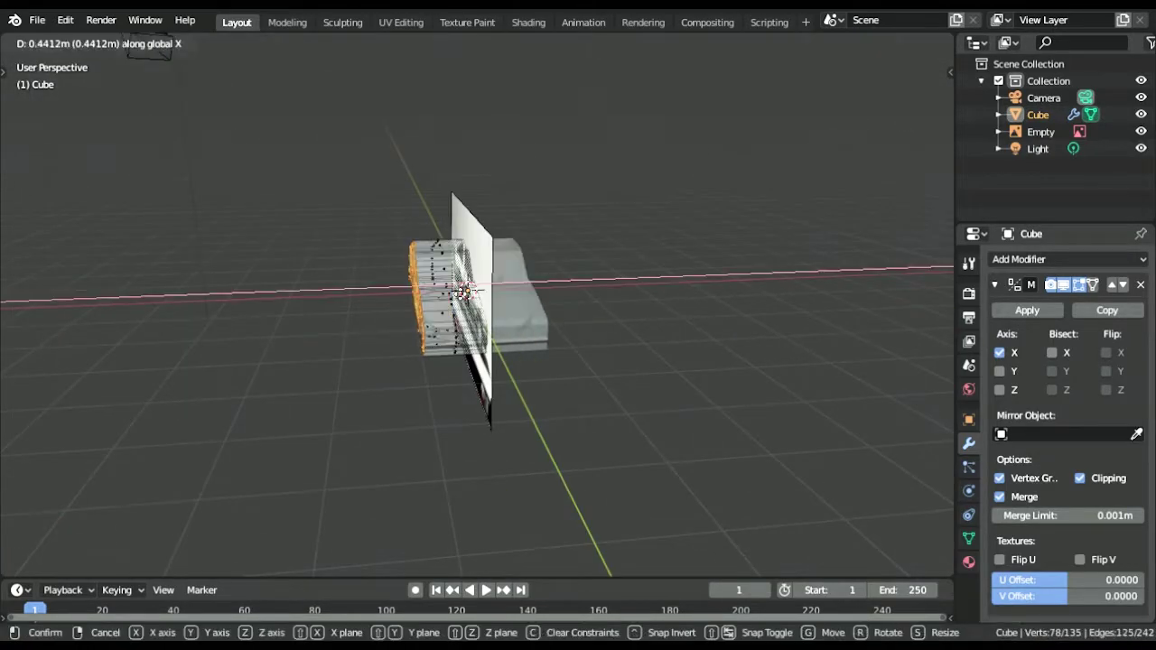
{"action": "key", "text": "Escape"}
{"action": "middle_click_drag", "start_coordinate": [786, 335], "coordinate": [813, 181]}
{"action": "left_click", "coordinate": [852, 43]}
{"action": "left_click", "coordinate": [890, 42]}
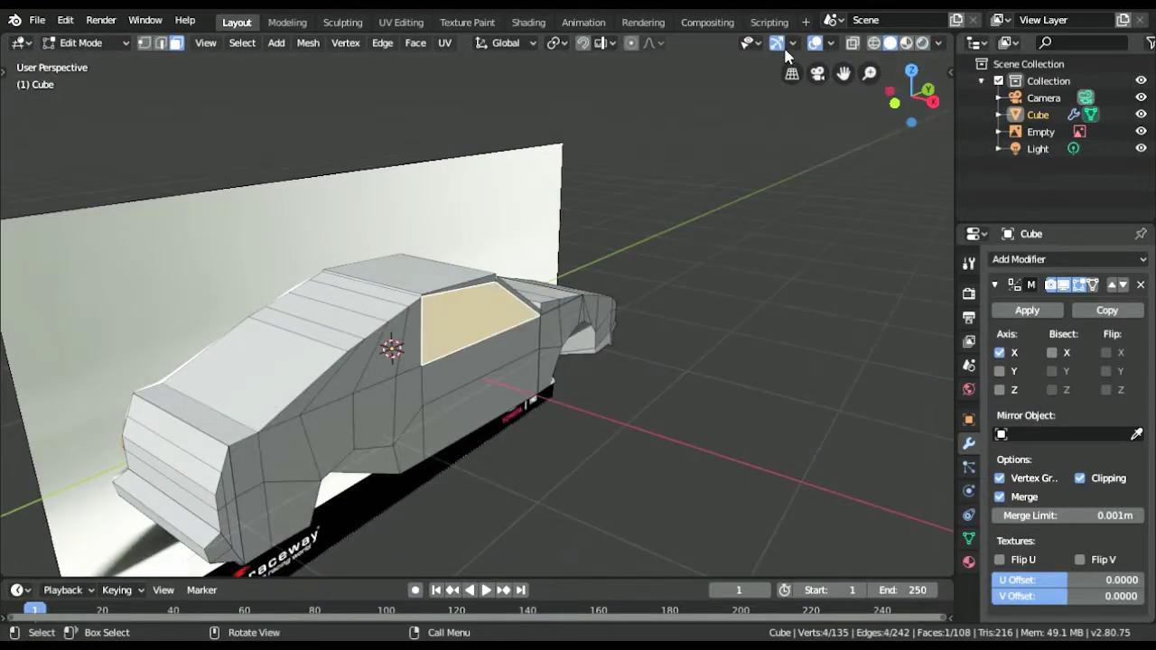
- Hide the reference image using the viewport overlay options
{"action": "left_click", "coordinate": [829, 43]}
{"action": "scroll", "coordinate": [813, 271], "scroll_direction": "down", "scroll_amount": 2}
{"action": "scroll", "coordinate": [784, 379], "scroll_direction": "down", "scroll_amount": 2}
{"action": "middle_click_drag", "start_coordinate": [785, 380], "coordinate": [535, 216]}
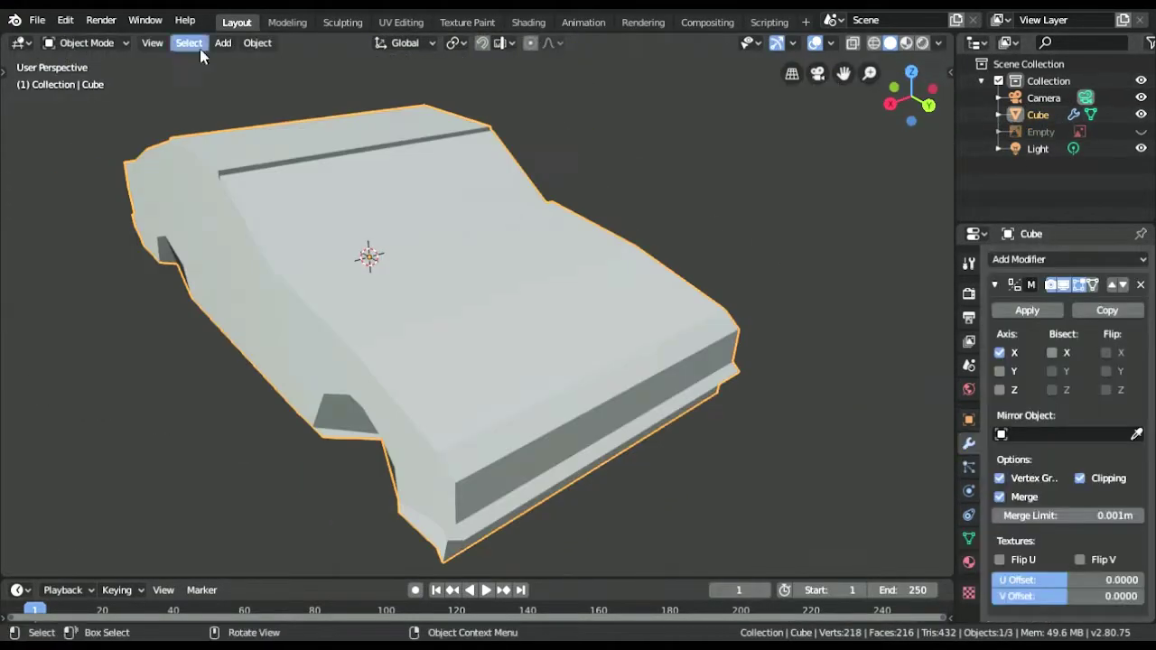
- Inset the windshield face and start rotating the side faces along X
{"action": "key", "text": "i"}
{"action": "key", "text": "g"}
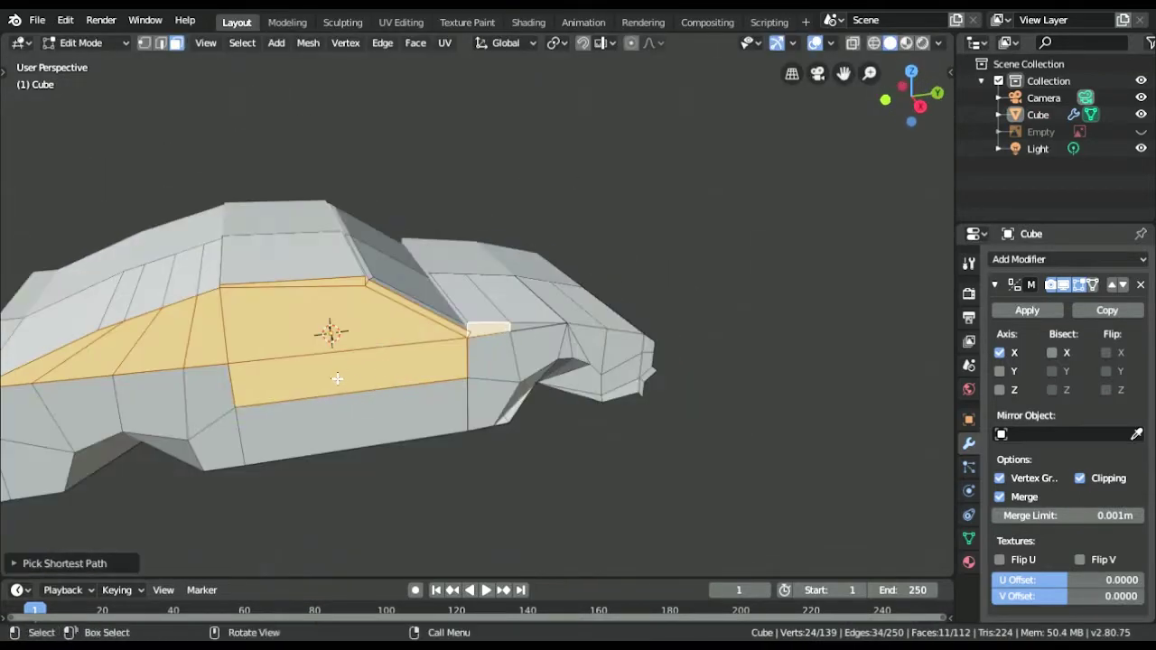
{"action": "key", "text": "r"}
{"action": "key", "text": "x"}
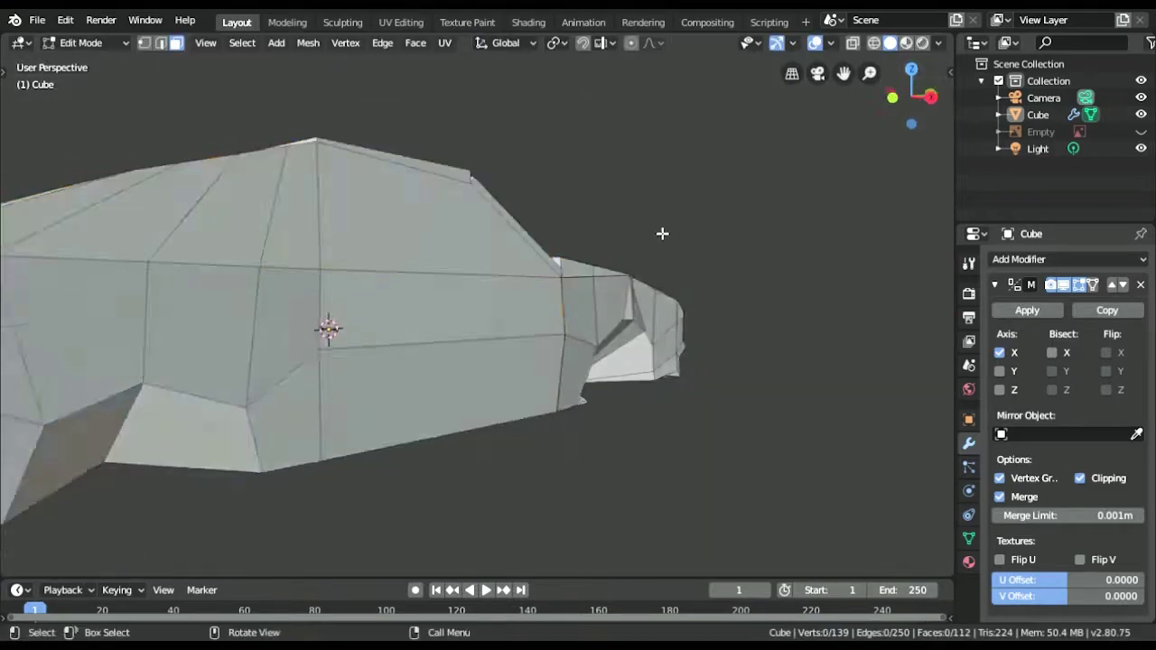
- Inset the window faces and add a new edge loop across the body
{"action": "key", "text": "i"}
{"action": "left_click", "coordinate": [347, 304]}
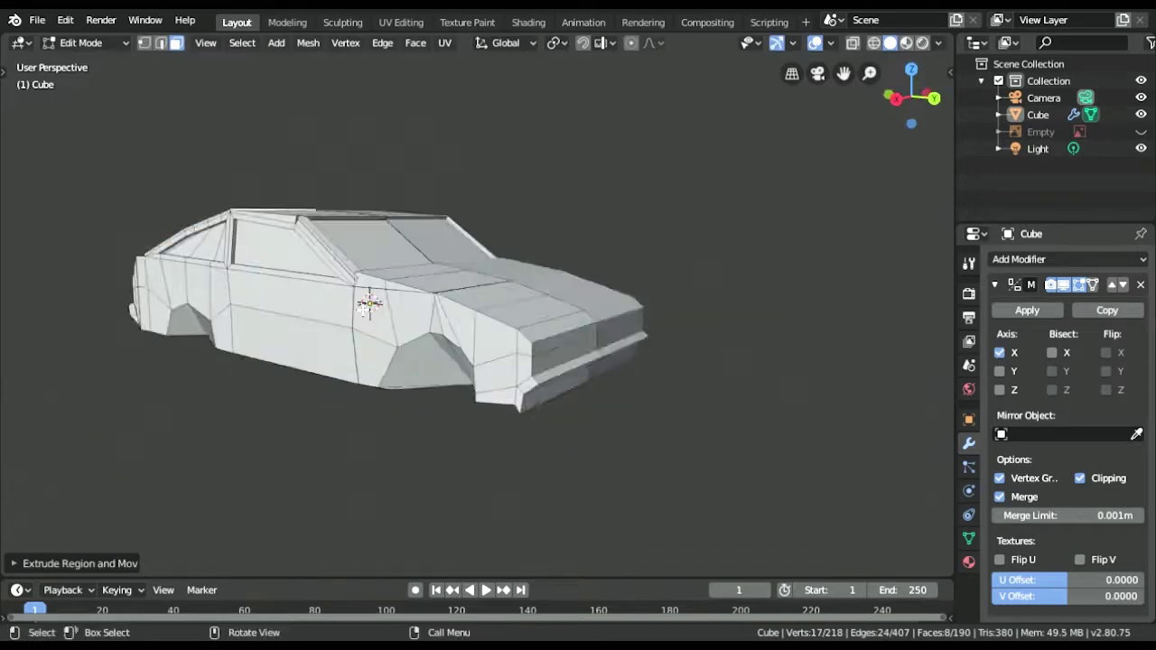
{"action": "left_click", "coordinate": [421, 273]}
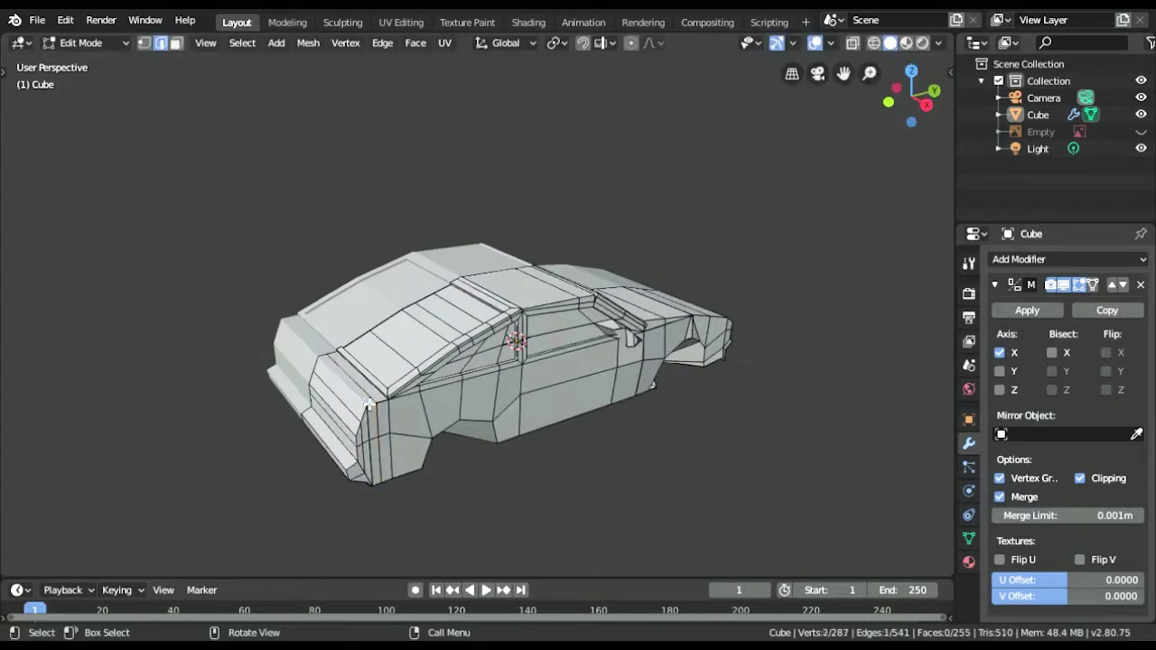
- Move the side mirrors out from the doors and rotate them from the rear view
{"action": "left_click", "coordinate": [279, 318]}
{"action": "mouse_move", "coordinate": [278, 318]}
{"action": "middle_mouse_down"}
{"action": "mouse_move", "coordinate": [469, 467]}
{"action": "mouse_move", "coordinate": [369, 451]}
{"action": "mouse_move", "coordinate": [443, 220]}
{"action": "mouse_move", "coordinate": [543, 420]}
{"action": "middle_mouse_up"}
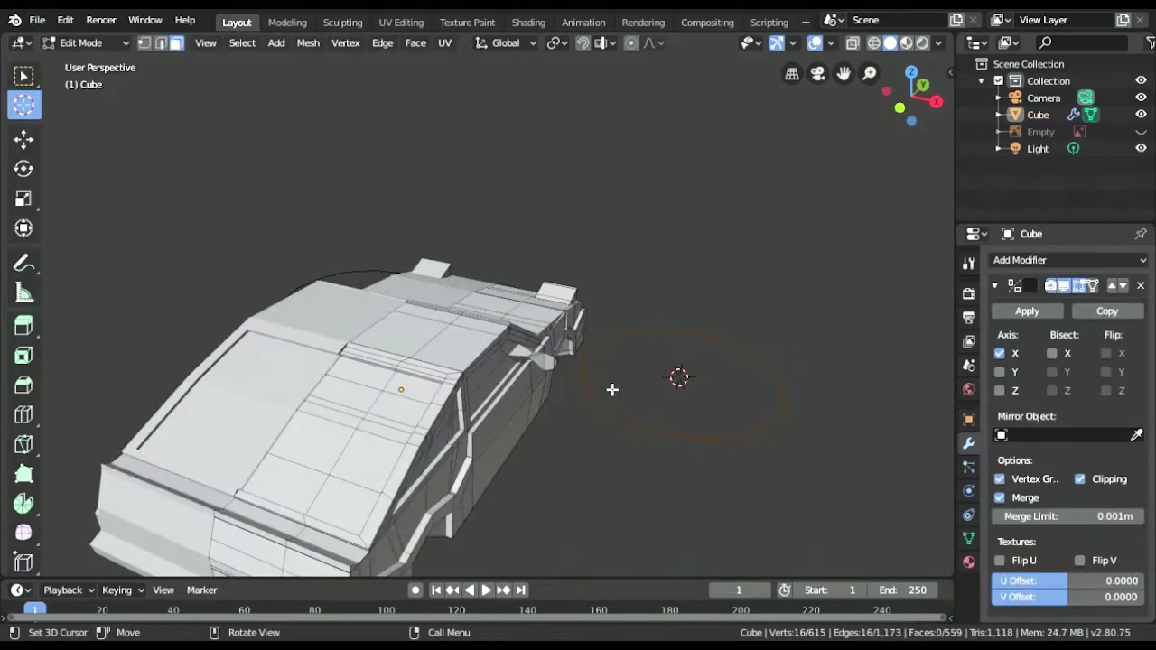
{"action": "middle_click_drag", "start_coordinate": [612, 389], "coordinate": [532, 477]}
{"action": "key", "text": "ctrl+KP_1"}
{"action": "key", "text": "r"}
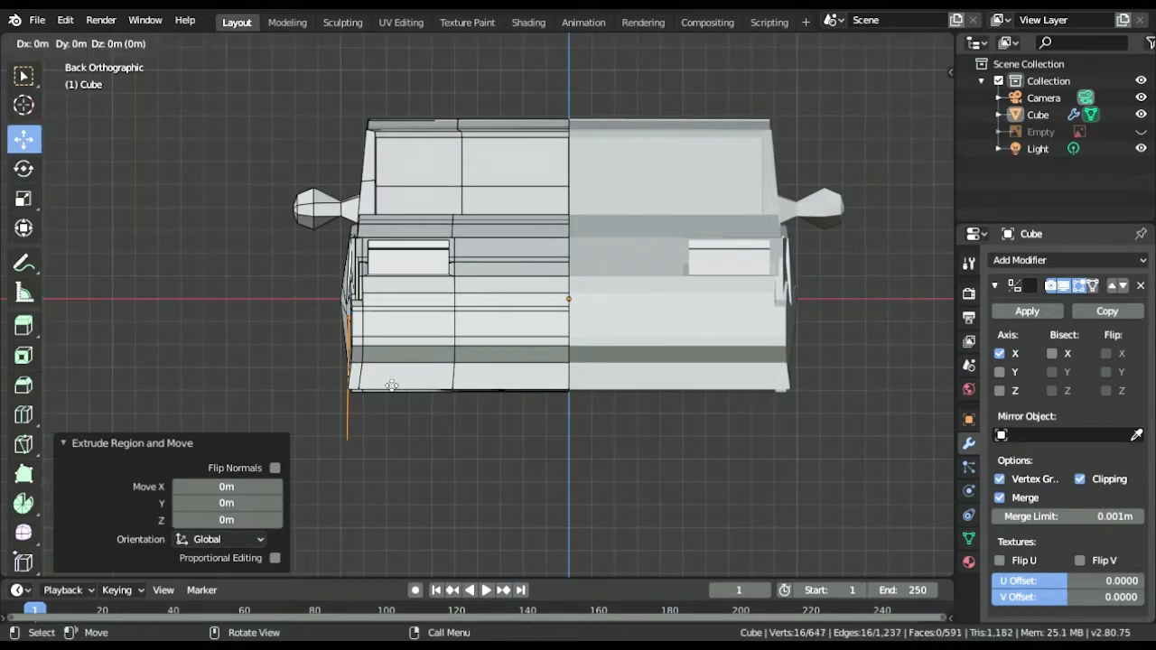
- Shift the extruded wheel ring along X and reselect the ring's faces
{"action": "key", "text": "x"}
{"action": "left_click", "coordinate": [459, 425]}
{"action": "left_click_drag", "start_coordinate": [421, 402], "coordinate": [495, 461]}
{"action": "key", "text": "a"}
{"action": "left_click", "coordinate": [415, 425]}
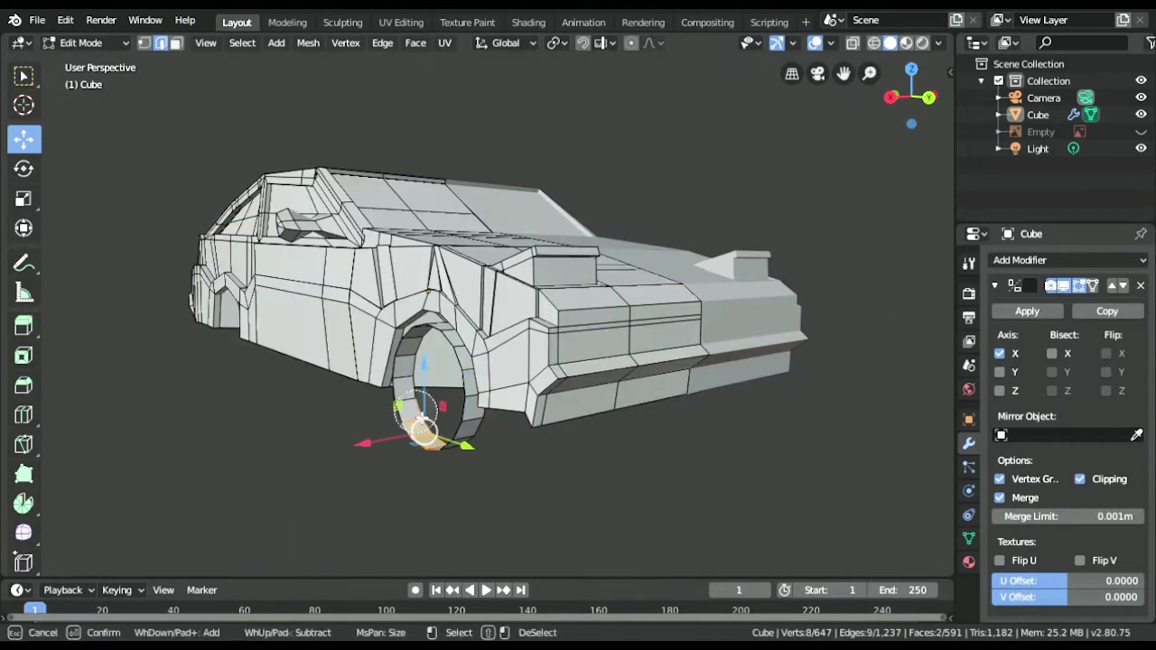
{"action": "key", "text": "w"}
{"action": "scroll", "coordinate": [402, 438], "scroll_direction": "up", "scroll_amount": 2}
{"action": "left_click", "coordinate": [402, 438], "text": "ctrl"}
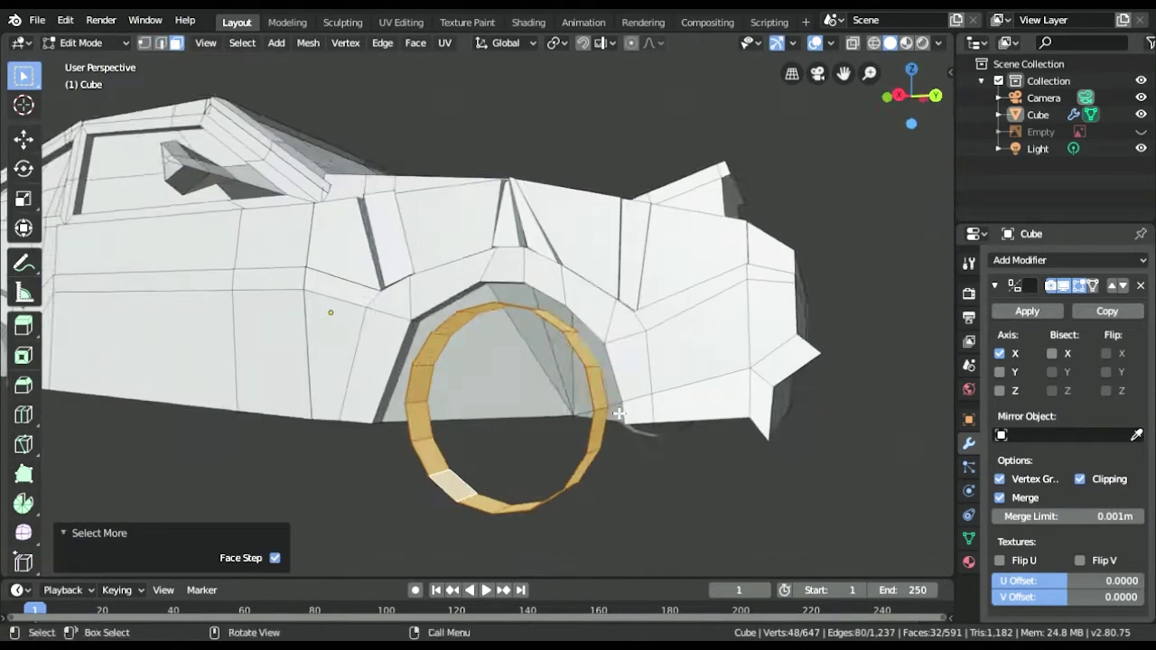
{"action": "key", "text": "KP_3"}
- From a perspective view, re-pick the wheel ring faces and extrude them sideways
{"action": "key", "text": "e"}
{"action": "key", "text": "Escape"}
{"action": "middle_click_drag", "start_coordinate": [714, 367], "coordinate": [632, 388]}
{"action": "key", "text": "e"}
{"action": "left_click", "coordinate": [505, 406], "text": "ctrl"}
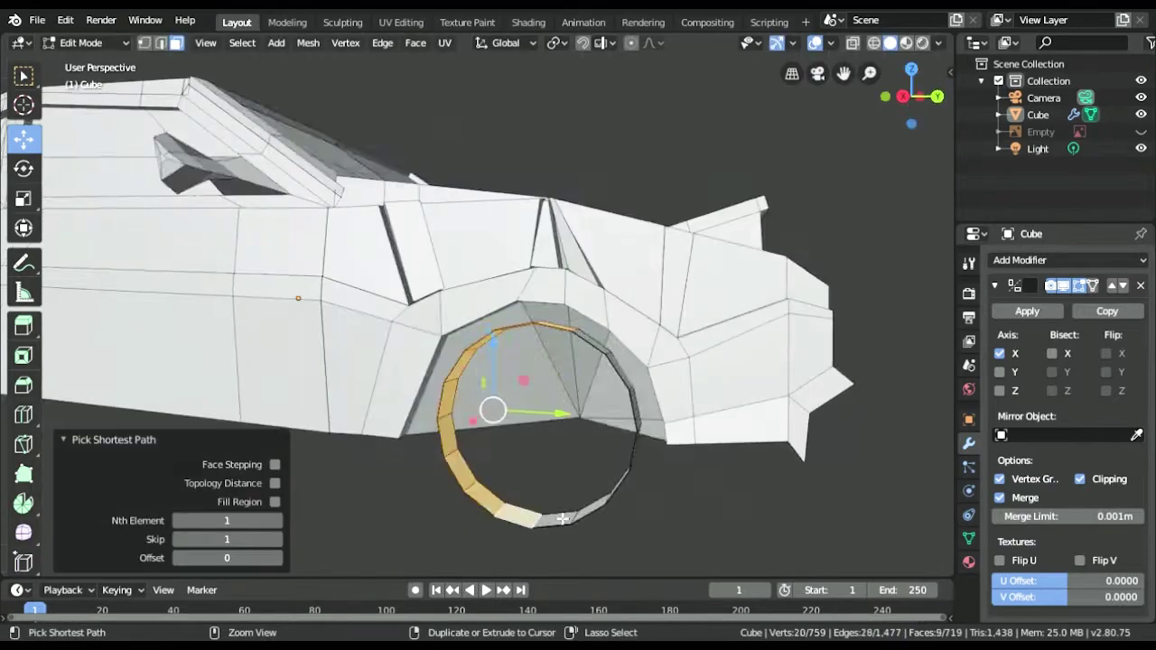
{"action": "mouse_move", "coordinate": [542, 406]}
{"action": "middle_mouse_down"}
{"action": "mouse_move", "coordinate": [632, 415]}
{"action": "mouse_move", "coordinate": [577, 415]}
{"action": "middle_mouse_up"}
{"action": "key", "text": "e"}
{"action": "key", "text": "Escape"}
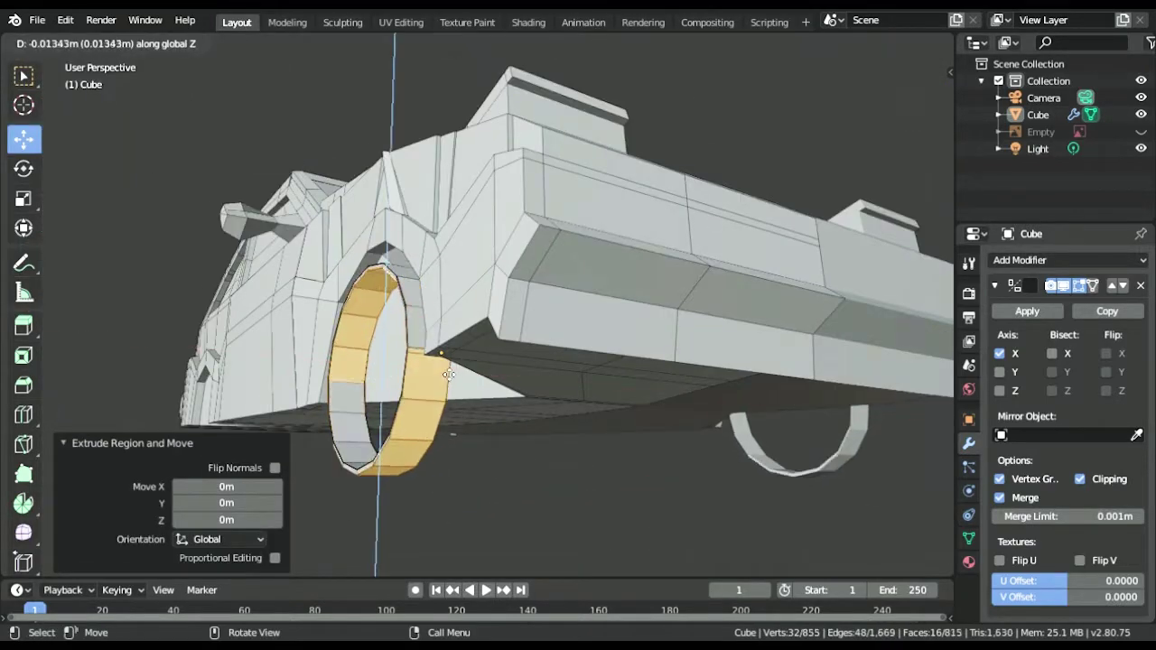
- Scale the inner ring inward toward about 0.44, closing the wheel into a disc
{"action": "key", "text": "g"}
{"action": "left_click", "coordinate": [572, 421]}
{"action": "key", "text": "s"}
{"action": "left_click", "coordinate": [689, 387]}
{"action": "key", "text": "g"}
{"action": "mouse_move", "coordinate": [689, 387]}
{"action": "middle_mouse_down"}
{"action": "mouse_move", "coordinate": [568, 431]}
{"action": "mouse_move", "coordinate": [569, 398]}
{"action": "middle_mouse_up"}
{"action": "left_click", "coordinate": [568, 431]}
{"action": "key", "text": "s"}
{"action": "key", "text": "e"}
{"action": "key", "text": "Escape"}
{"action": "key", "text": "s"}
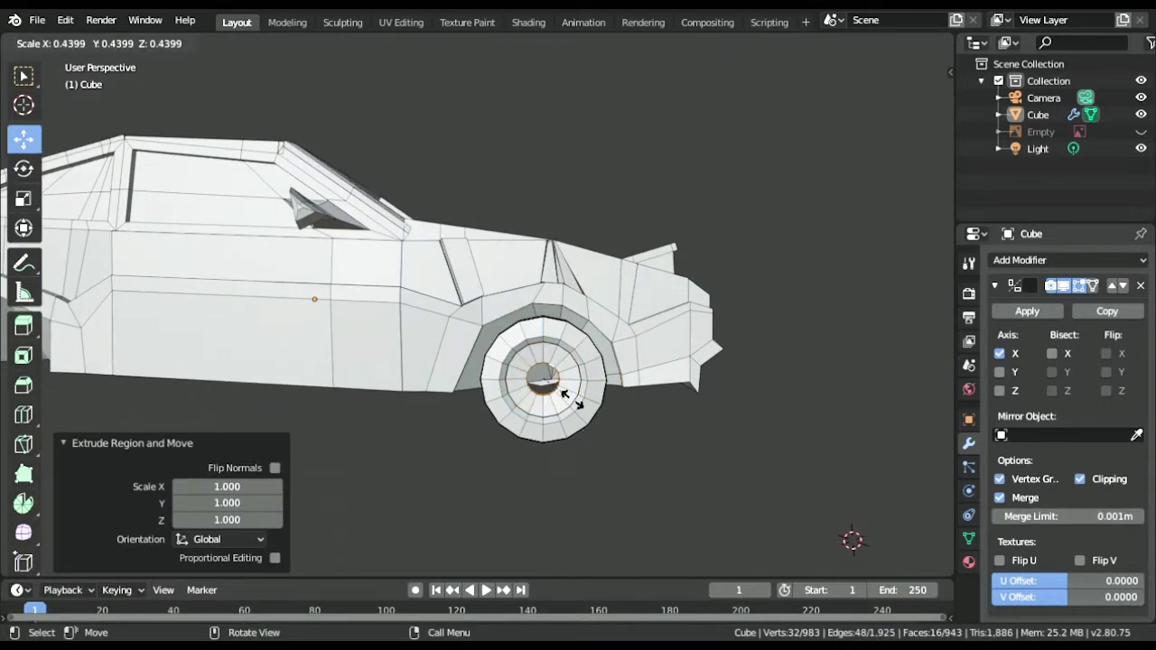
- Keep the inner ring at 0.456 scale and extrude the centre ring along X into a hub
{"action": "left_click", "coordinate": [552, 386]}
{"action": "middle_click_drag", "start_coordinate": [553, 386], "coordinate": [715, 459]}
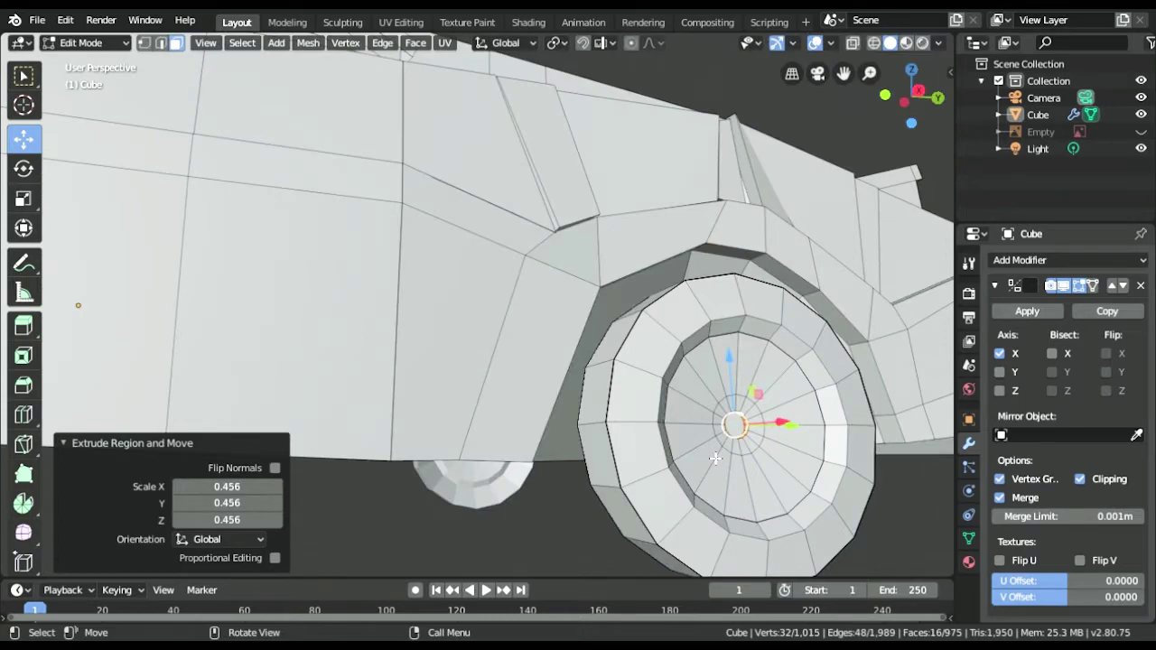
{"action": "key", "text": "g"}
{"action": "left_click", "coordinate": [715, 459]}
{"action": "key", "text": "e"}
{"action": "key", "text": "x"}
{"action": "left_click", "coordinate": [692, 466]}
{"action": "middle_click_drag", "start_coordinate": [692, 467], "coordinate": [715, 465]}
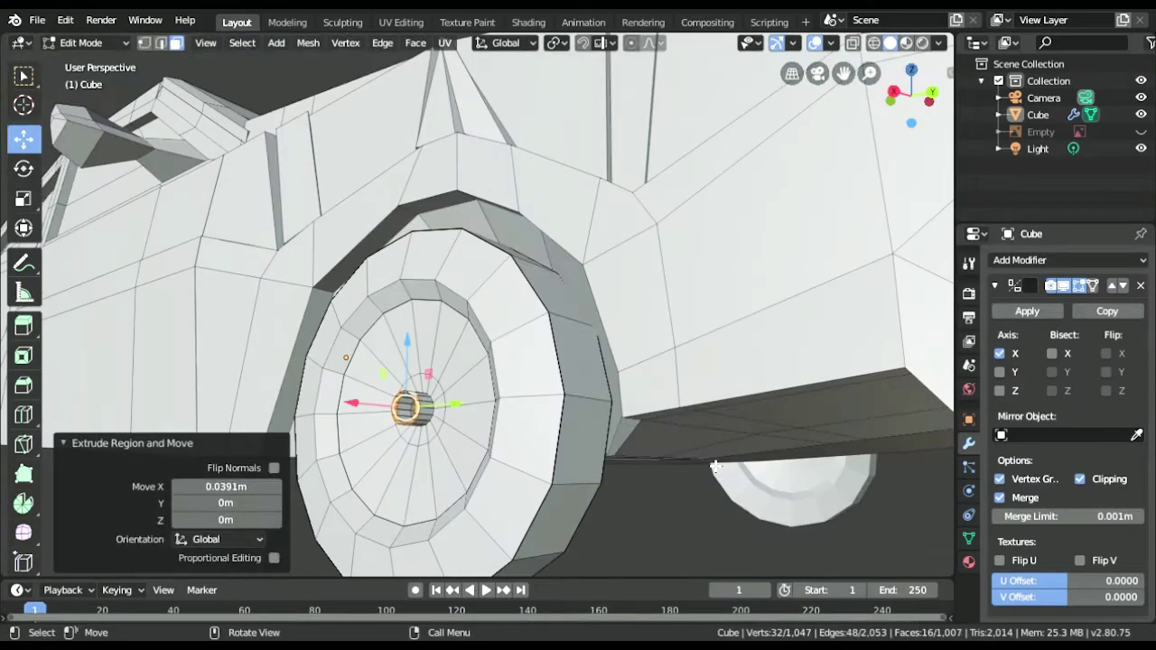
{"action": "left_click", "coordinate": [405, 412]}
{"action": "middle_click_drag", "start_coordinate": [406, 413], "coordinate": [767, 335]}
- Extrude the hub ring again in place, then cancel moving it along X
{"action": "key", "text": "e"}
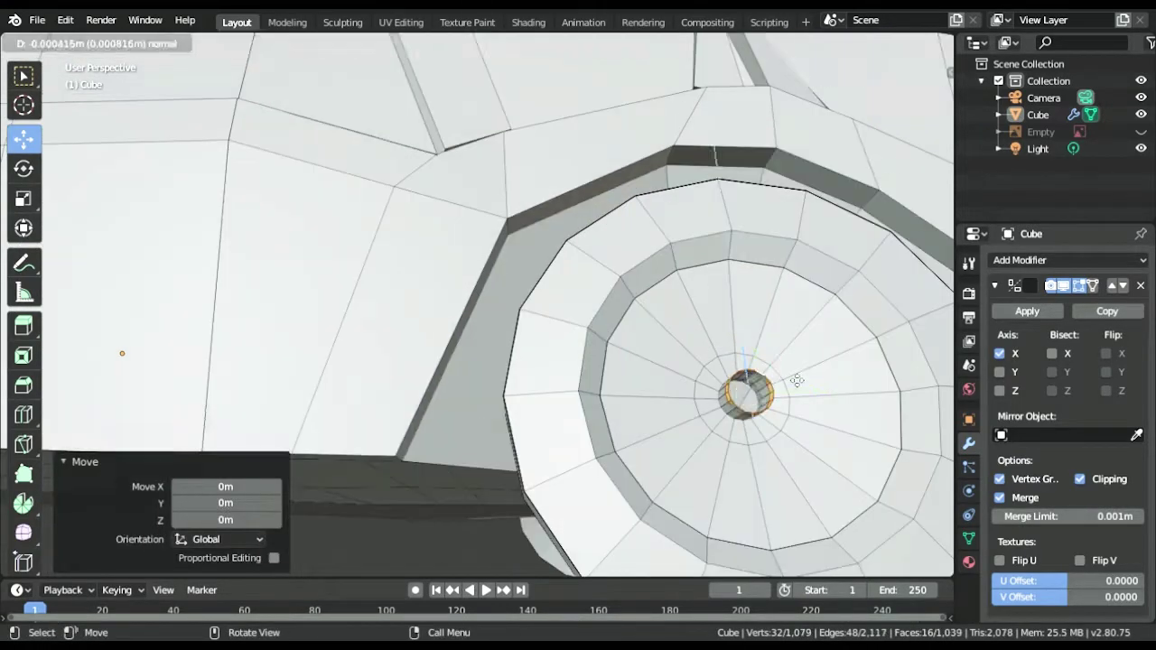
{"action": "key", "text": "Escape"}
{"action": "key", "text": "g"}
{"action": "left_click", "coordinate": [868, 477]}
{"action": "middle_click_drag", "start_coordinate": [869, 476], "coordinate": [840, 518]}
{"action": "key", "text": "g"}
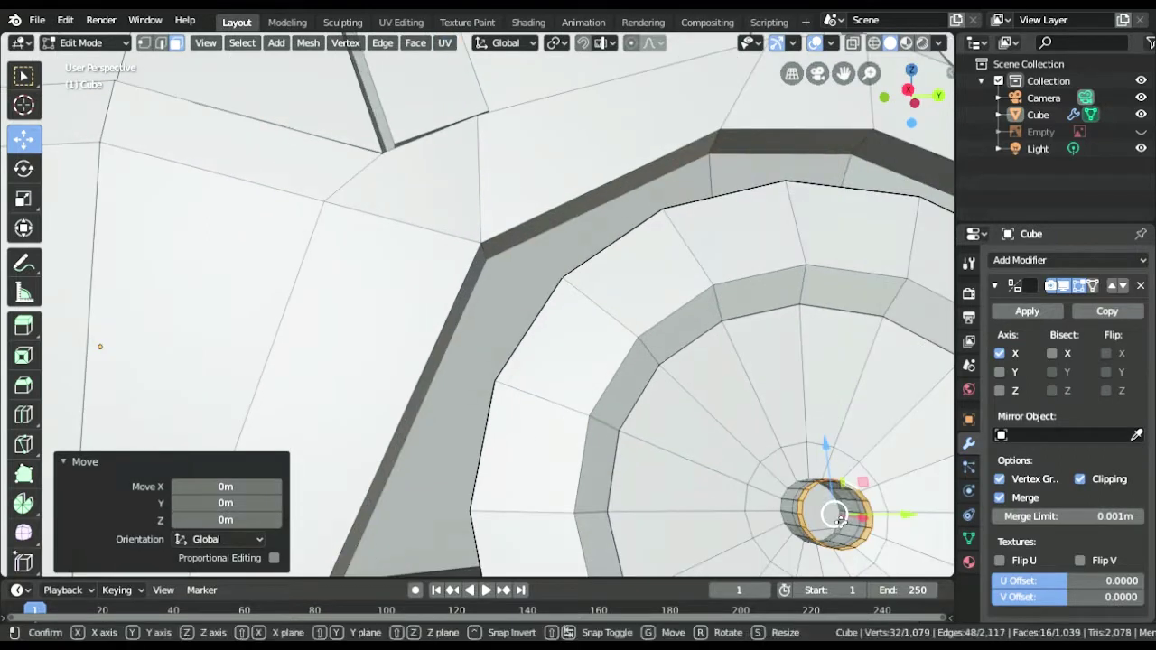
{"action": "key", "text": "Escape"}
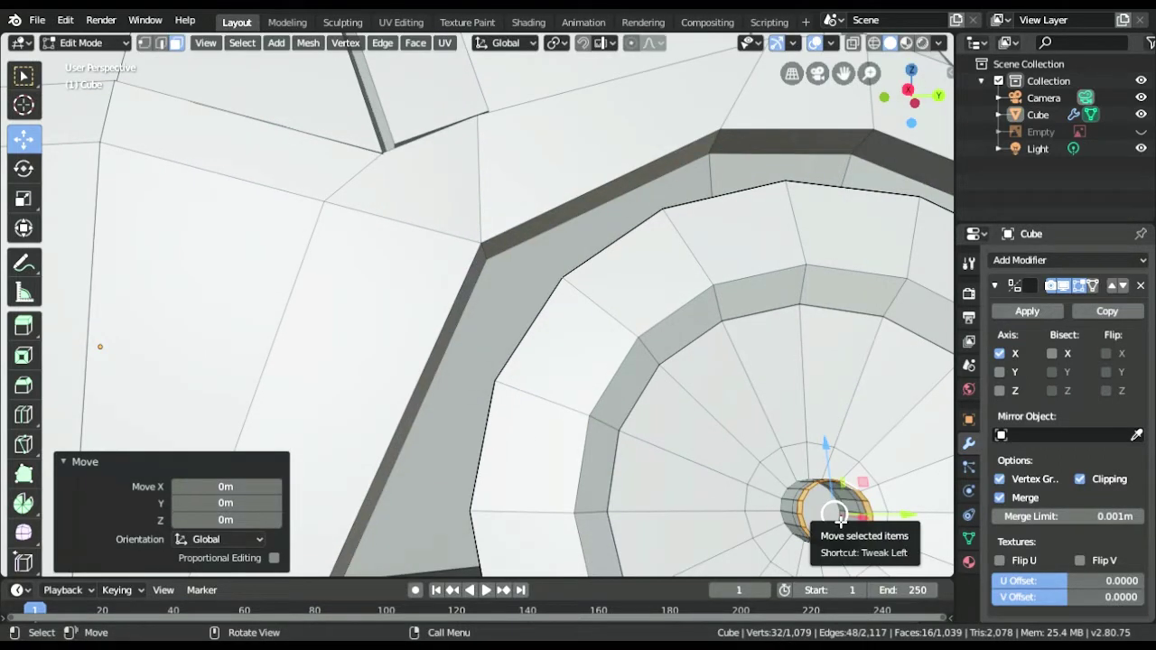
- Select the hub's end edge loop and fill it with a face
{"action": "key", "text": "2"}
{"action": "left_click", "coordinate": [840, 517], "text": "alt"}
{"action": "right_click", "coordinate": [840, 510]}
{"action": "key", "text": "Escape"}
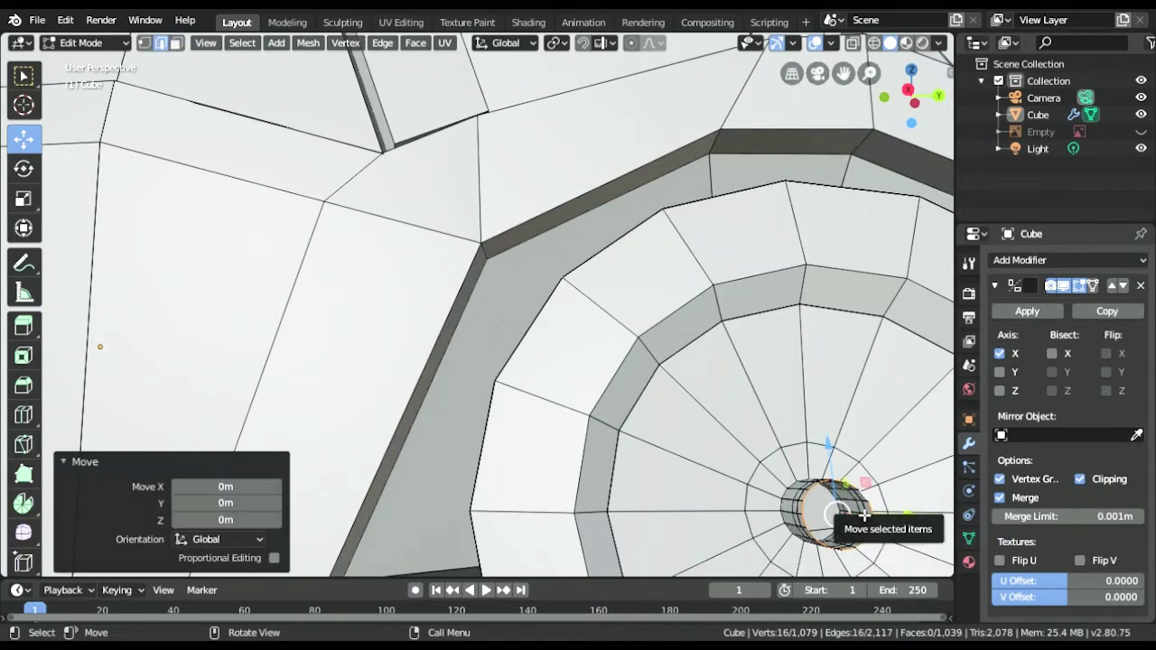
{"action": "key", "text": "f"}
{"action": "scroll", "coordinate": [864, 514], "scroll_direction": "down", "scroll_amount": 4}
- Select the rim's ring of faces and extrude them along their normals
{"action": "middle_click_drag", "start_coordinate": [864, 515], "coordinate": [409, 287]}
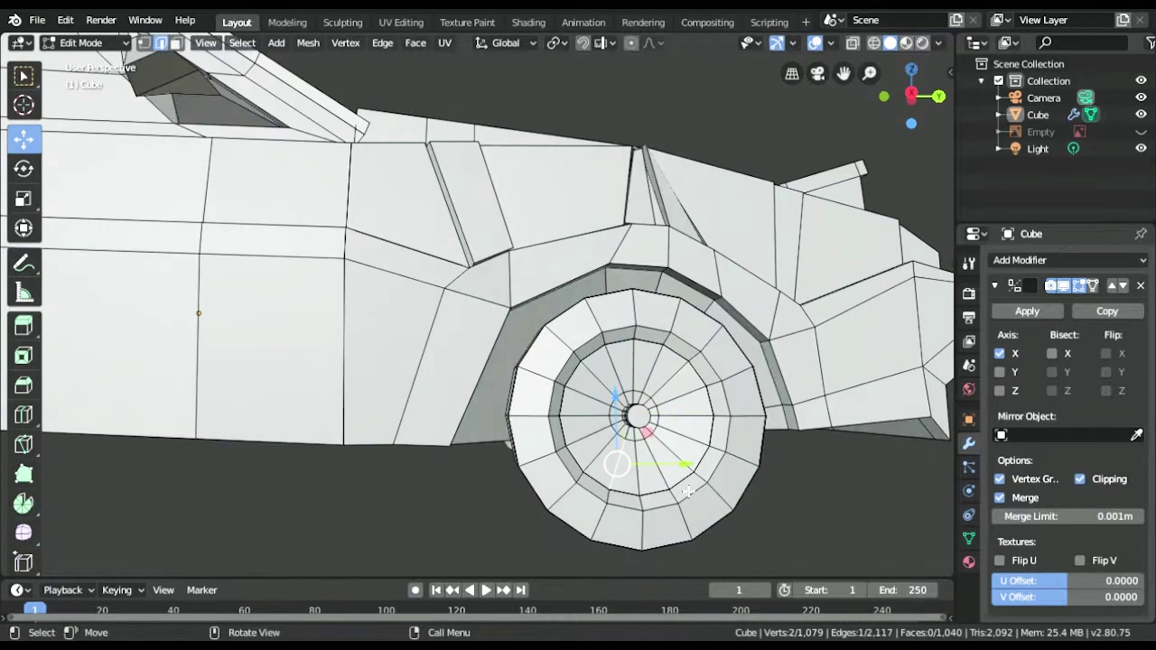
{"action": "left_click", "coordinate": [409, 287]}
{"action": "left_click", "coordinate": [413, 487], "text": "ctrl"}
{"action": "scroll", "coordinate": [398, 438], "scroll_direction": "down", "scroll_amount": 4}
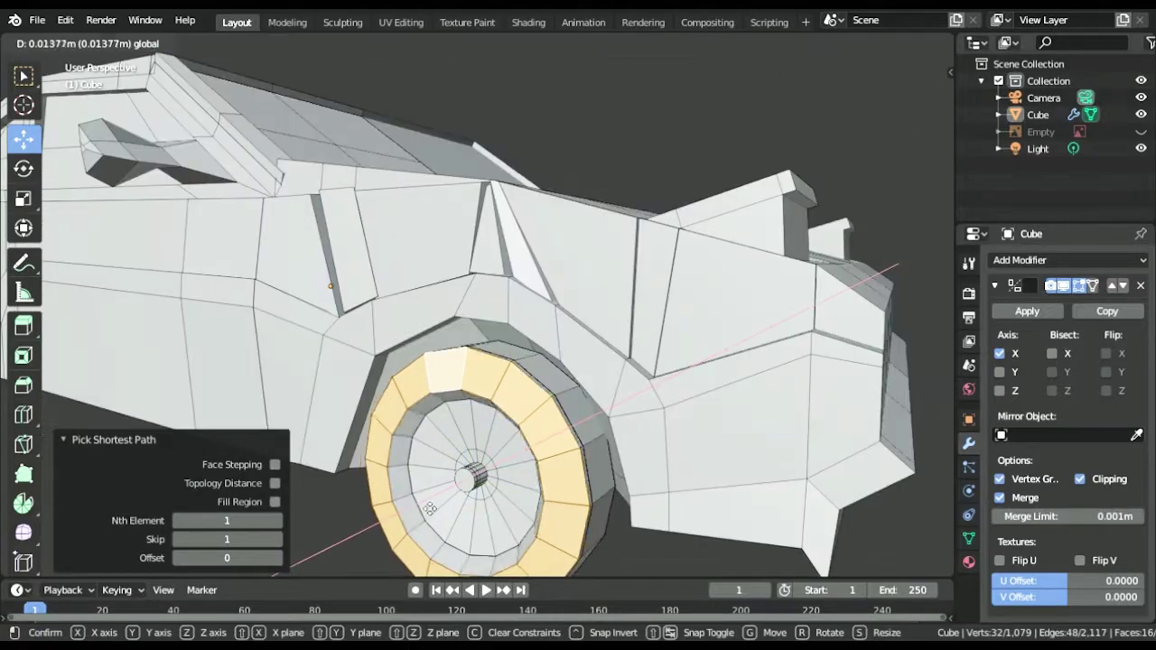
{"action": "key", "text": "g"}
{"action": "left_click", "coordinate": [398, 438]}
{"action": "key", "text": "e"}
{"action": "left_click", "coordinate": [731, 516]}
- Add the hub faces to the selection and extrude them
{"action": "scroll", "coordinate": [730, 515], "scroll_direction": "up", "scroll_amount": 4}
{"action": "scroll", "coordinate": [710, 413], "scroll_direction": "up", "scroll_amount": 4}
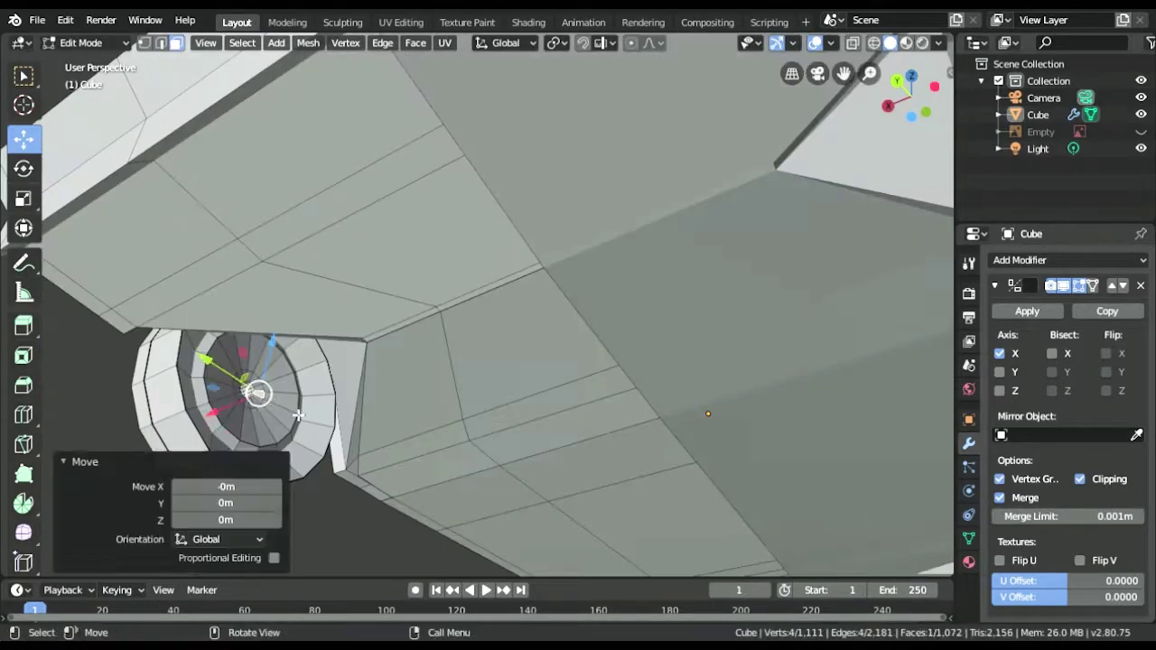
{"action": "scroll", "coordinate": [710, 413], "scroll_direction": "up", "scroll_amount": 3}
{"action": "left_click", "coordinate": [476, 415], "text": "ctrl"}
{"action": "key", "text": "e"}
{"action": "scroll", "coordinate": [624, 330], "scroll_direction": "down", "scroll_amount": 4}
{"action": "left_click", "coordinate": [624, 331]}
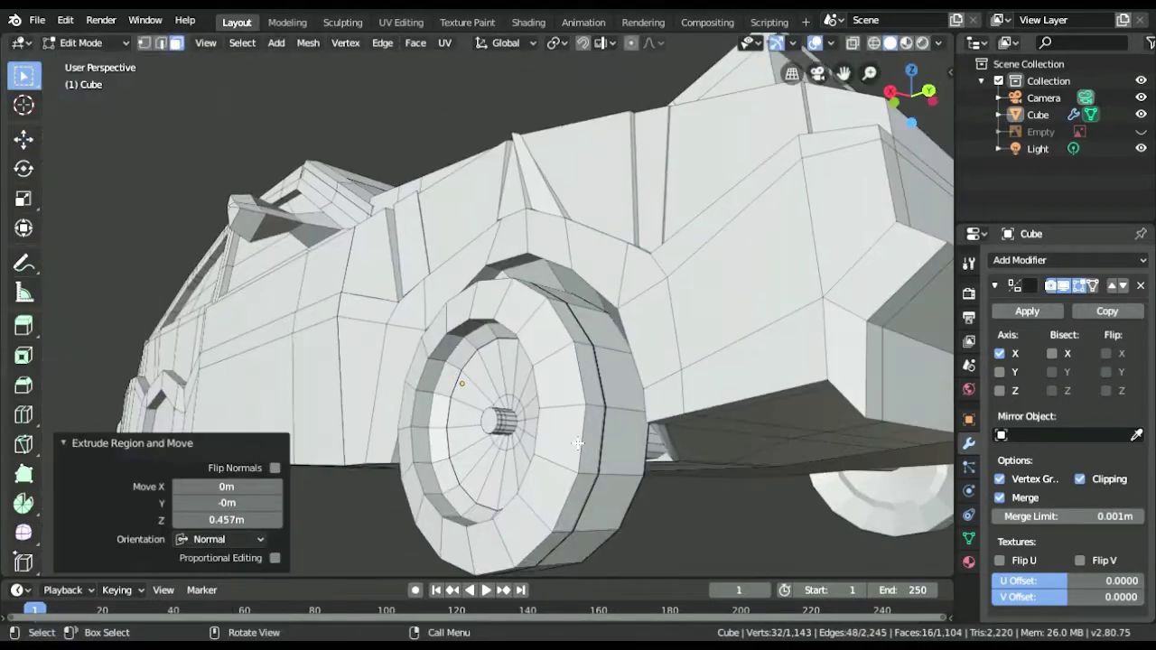
- Select the tyre faces and extrude the tyre band outward
{"action": "left_click", "coordinate": [489, 323]}
{"action": "left_click", "coordinate": [488, 322], "text": "ctrl"}
{"action": "key", "text": "e"}
{"action": "left_click", "coordinate": [590, 420]}
{"action": "scroll", "coordinate": [590, 420], "scroll_direction": "down", "scroll_amount": 4}
{"action": "scroll", "coordinate": [483, 347], "scroll_direction": "up", "scroll_amount": 4}
{"action": "mouse_move", "coordinate": [590, 421]}
{"action": "middle_mouse_down"}
{"action": "mouse_move", "coordinate": [505, 379]}
{"action": "mouse_move", "coordinate": [469, 403]}
{"action": "middle_mouse_up"}
- Select the recessed rim faces and scale them
{"action": "left_click", "coordinate": [470, 403]}
{"action": "mouse_move", "coordinate": [549, 383]}
{"action": "middle_mouse_down"}
{"action": "mouse_move", "coordinate": [424, 386]}
{"action": "mouse_move", "coordinate": [455, 494]}
{"action": "middle_mouse_up"}
{"action": "left_click", "coordinate": [424, 397], "text": "ctrl"}
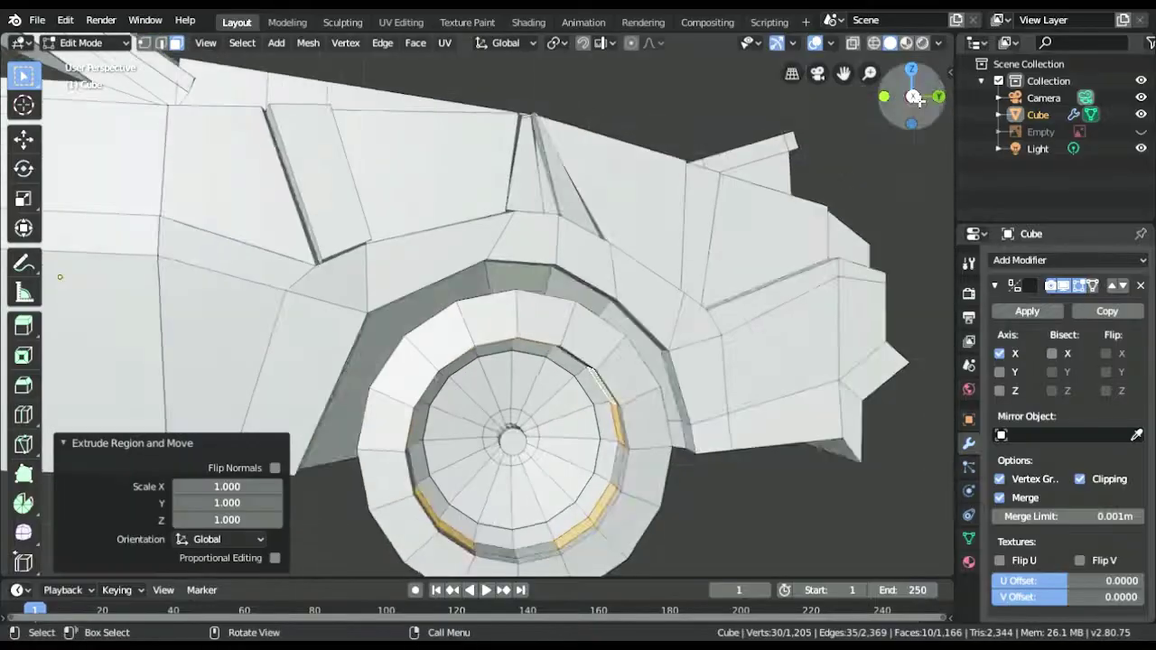
{"action": "key", "text": "s"}
{"action": "left_click", "coordinate": [564, 450]}
{"action": "scroll", "coordinate": [575, 443], "scroll_direction": "down", "scroll_amount": 8}
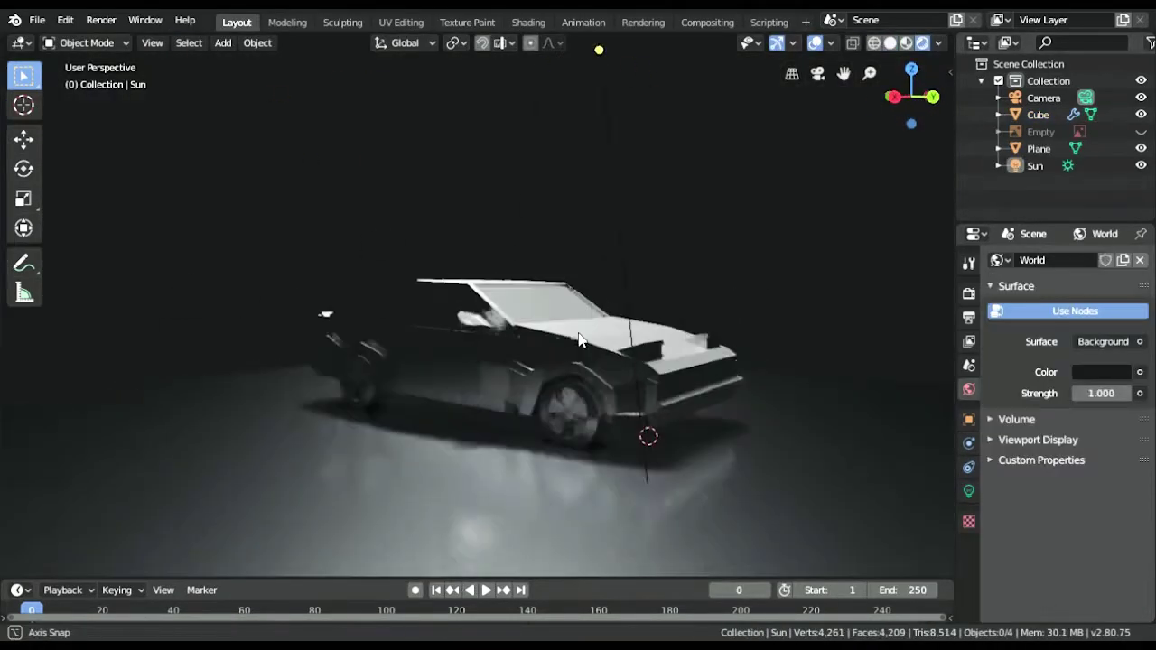
- Select the car body and set the new material's Surface to Emission
{"action": "left_click", "coordinate": [580, 340]}
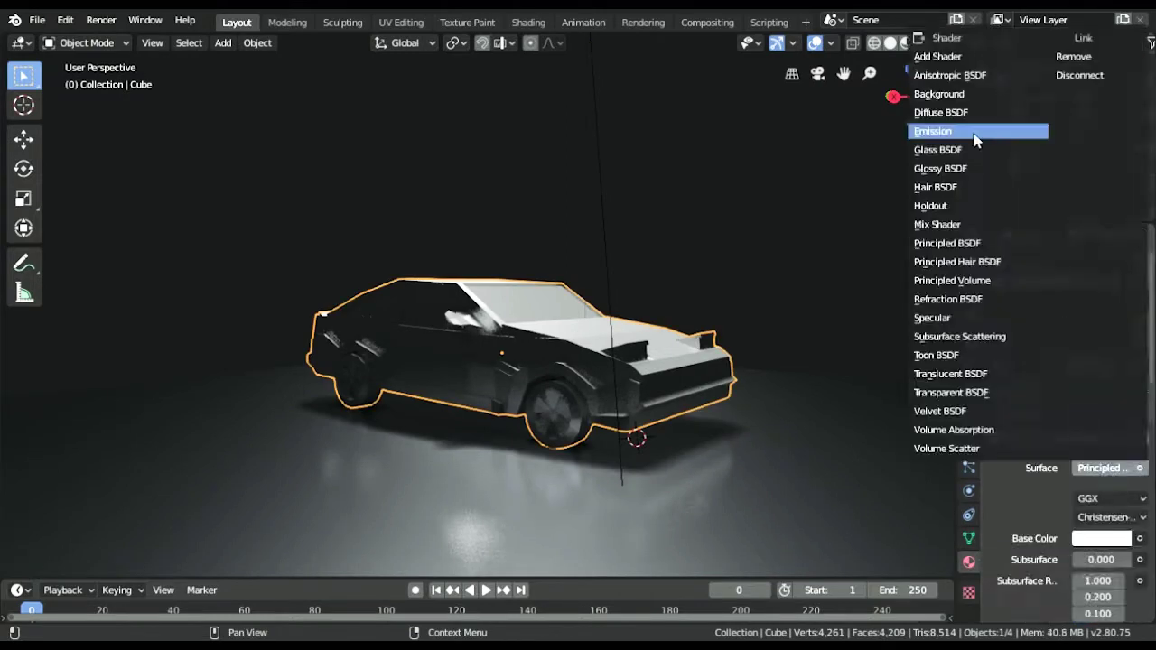
{"action": "left_click", "coordinate": [722, 129]}
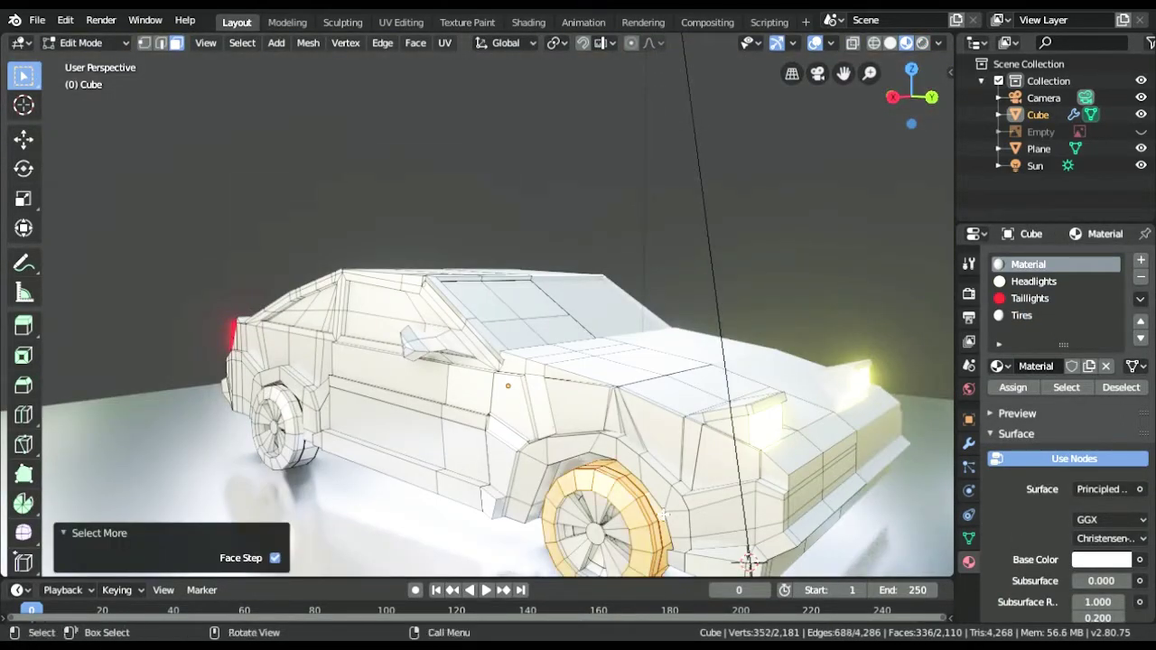
- Give the watanabe rims material a dark base colour, then select more body faces
{"action": "middle_click_drag", "start_coordinate": [663, 515], "coordinate": [660, 457]}
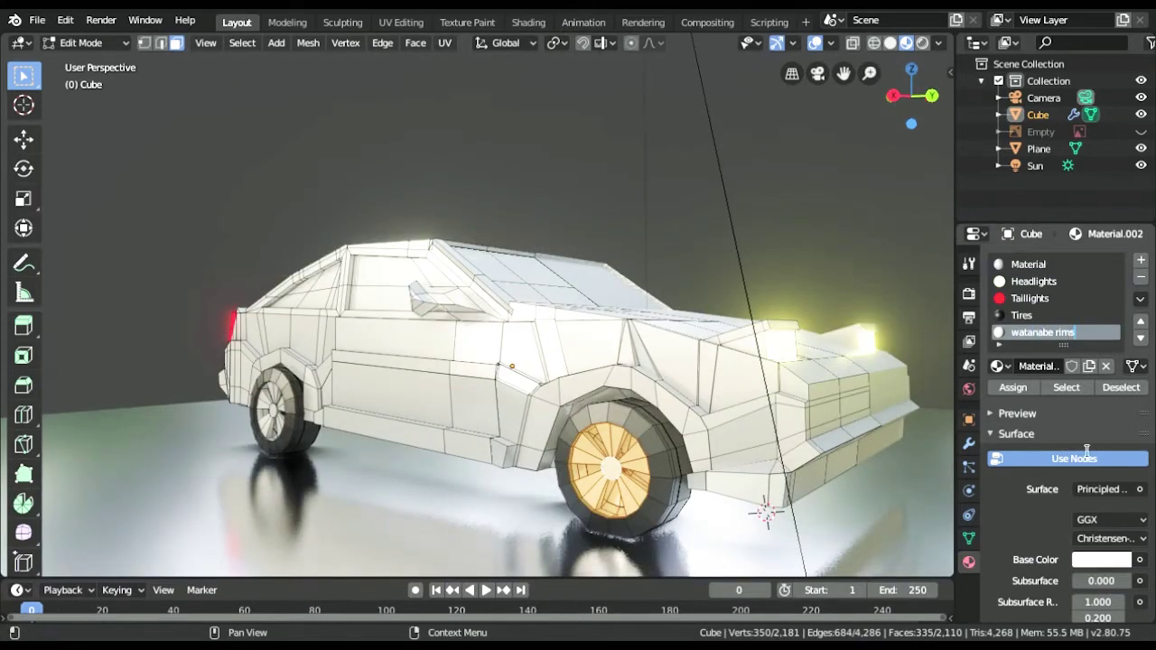
{"action": "left_click", "coordinate": [1101, 559]}
{"action": "scroll", "coordinate": [1056, 451], "scroll_direction": "down", "scroll_amount": 6}
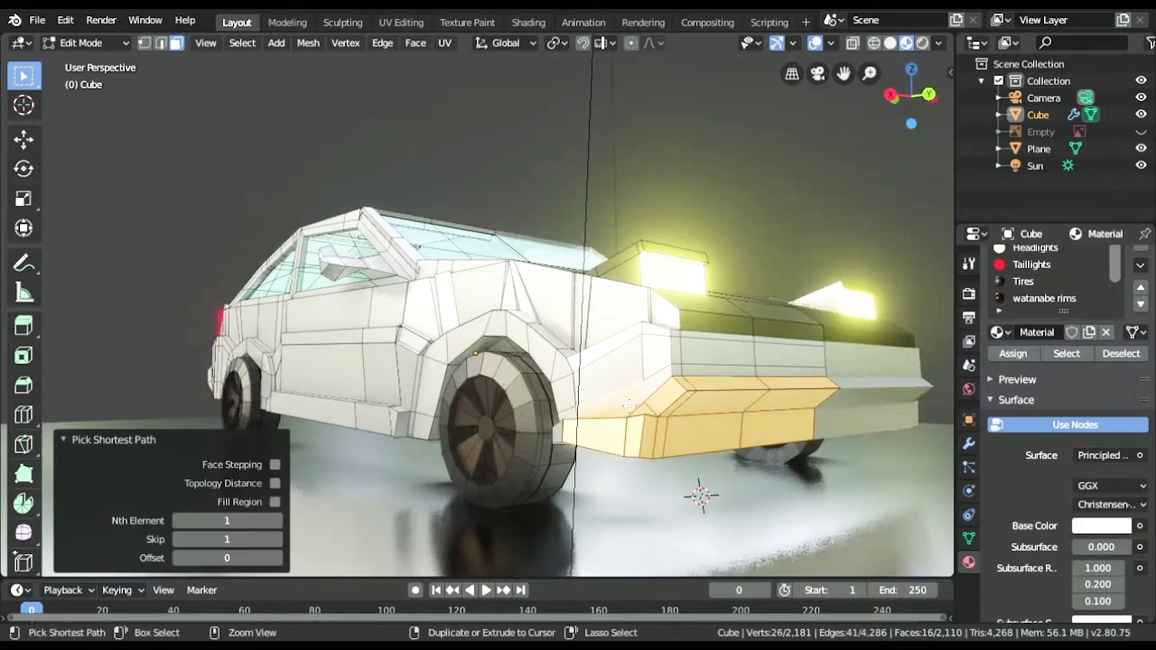
{"action": "left_click", "coordinate": [628, 403], "text": "ctrl"}
{"action": "mouse_move", "coordinate": [628, 403]}
{"action": "middle_mouse_down"}
{"action": "mouse_move", "coordinate": [698, 515]}
{"action": "mouse_move", "coordinate": [610, 566]}
{"action": "middle_mouse_up"}
- Extend the face selection across the front and grow it over the exhaust pipes
{"action": "left_click", "coordinate": [748, 508], "text": "ctrl"}
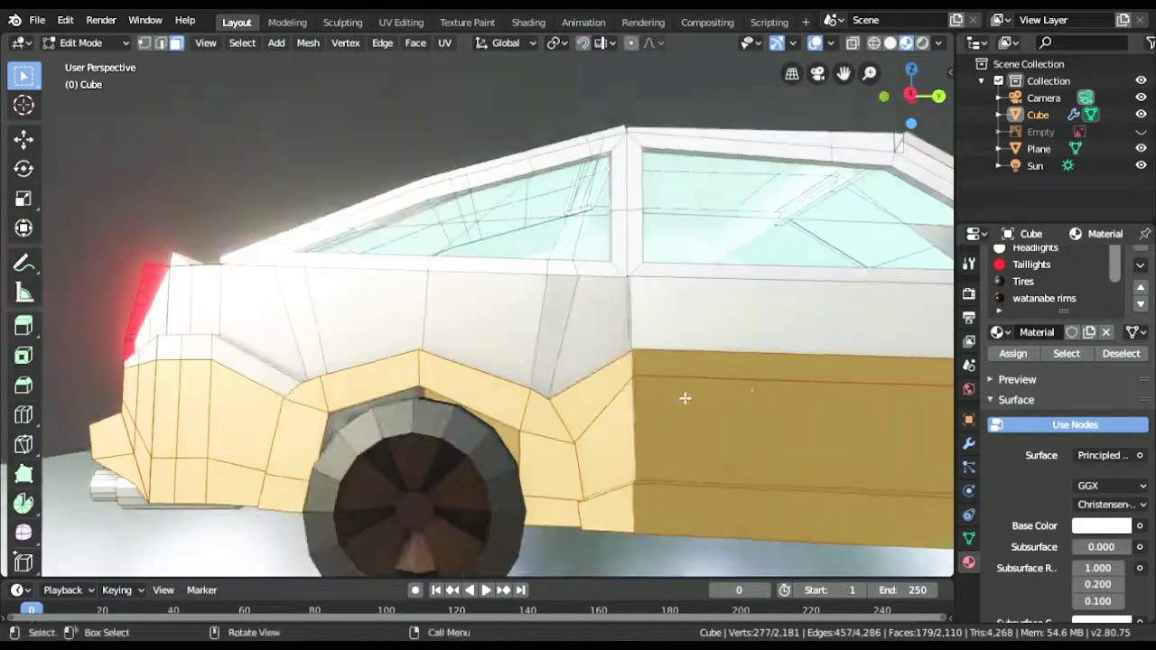
{"action": "key", "text": "ctrl+KP_Add"}
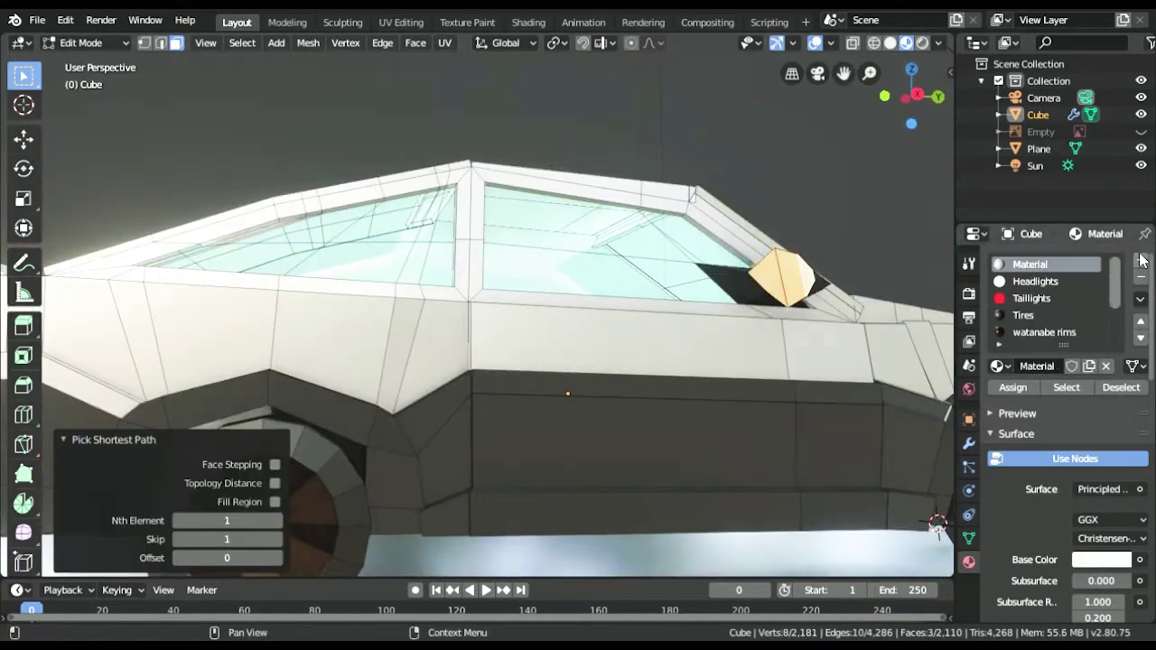
- Choose the Mirror material slot for the side mirrors
{"action": "left_click", "coordinate": [1050, 333]}
{"action": "scroll", "coordinate": [1092, 532], "scroll_direction": "down", "scroll_amount": 10}
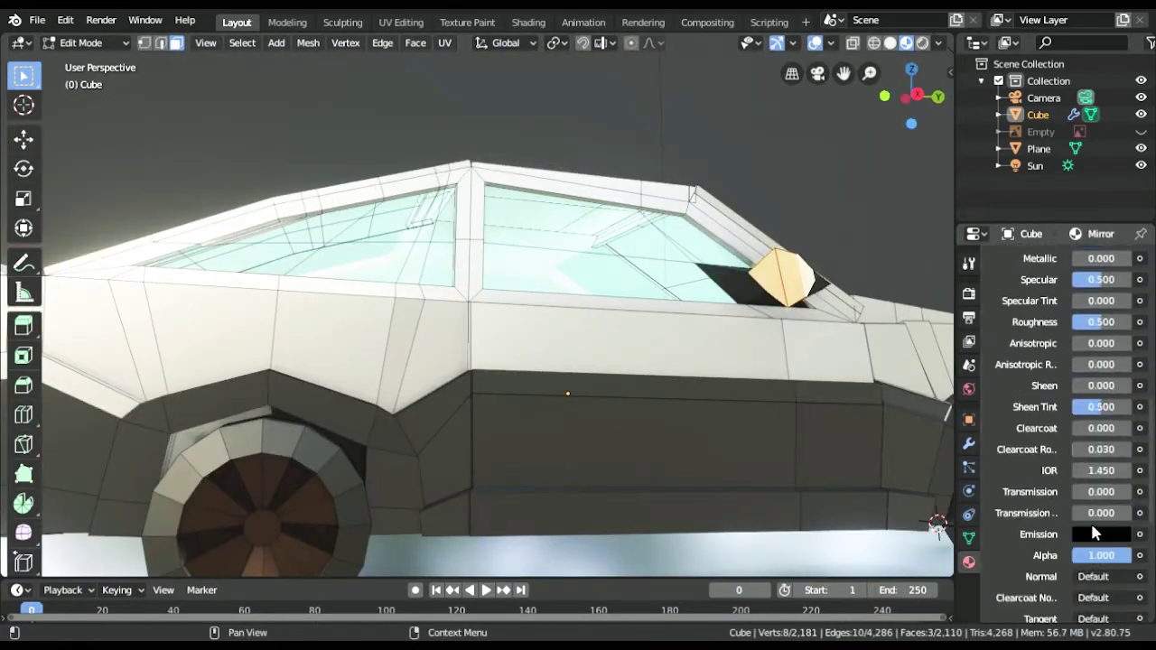